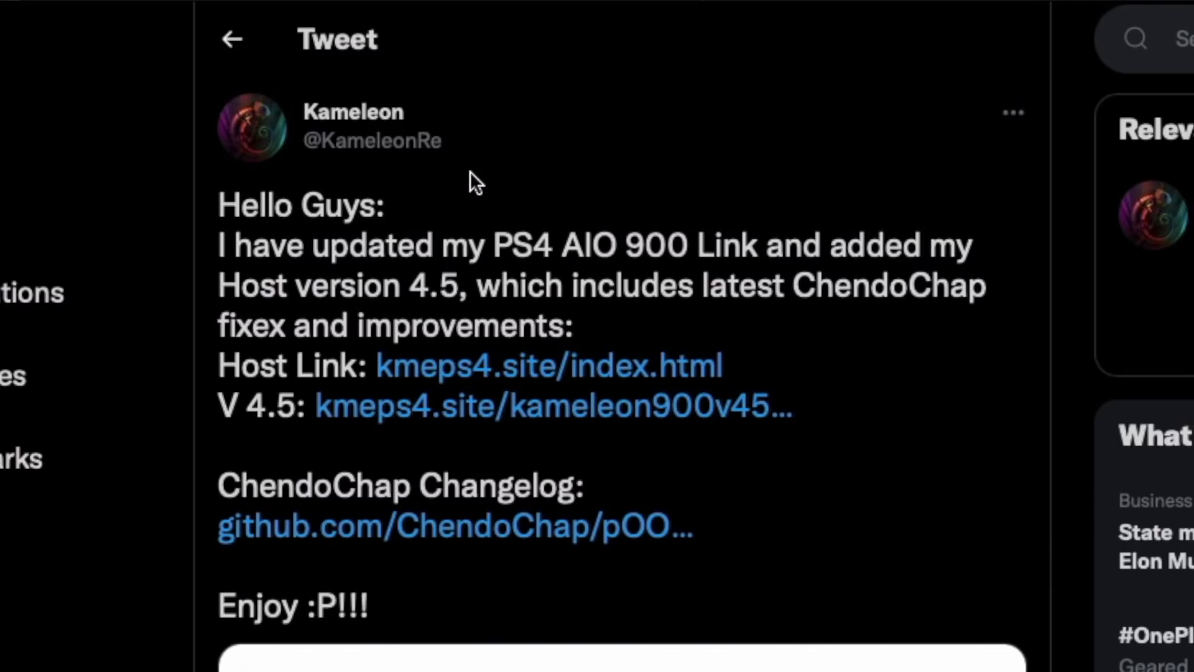
{"action": "left_click_drag", "start_coordinate": [551, 246], "coordinate": [630, 247]}
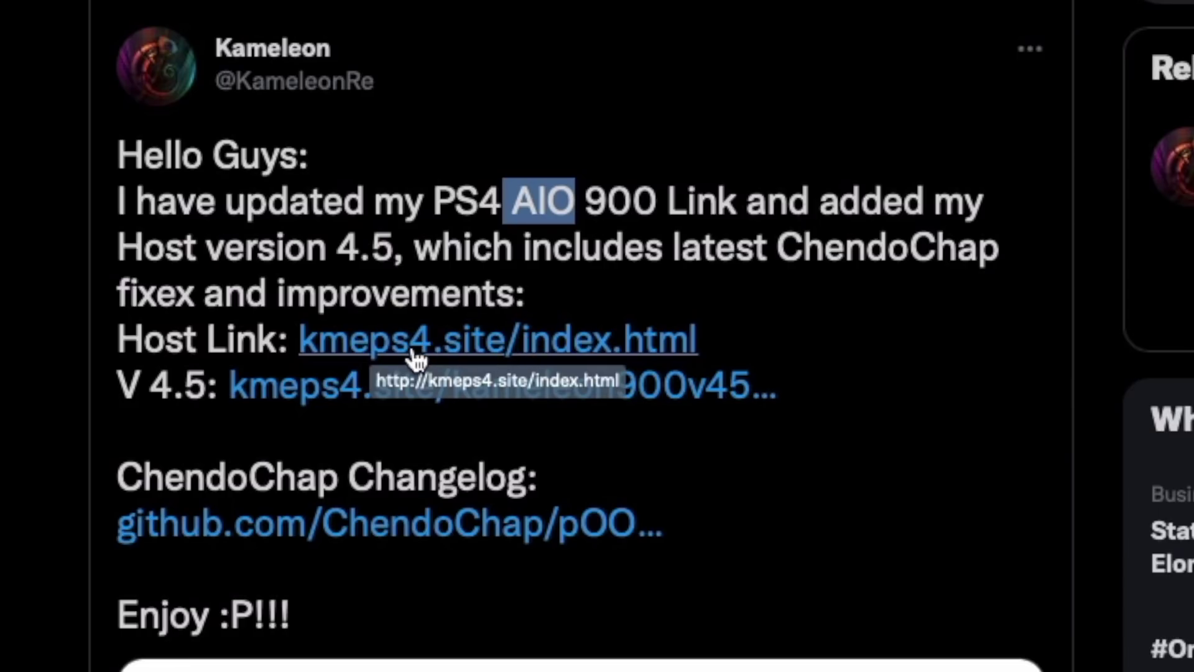
{"action": "left_click", "coordinate": [813, 334]}
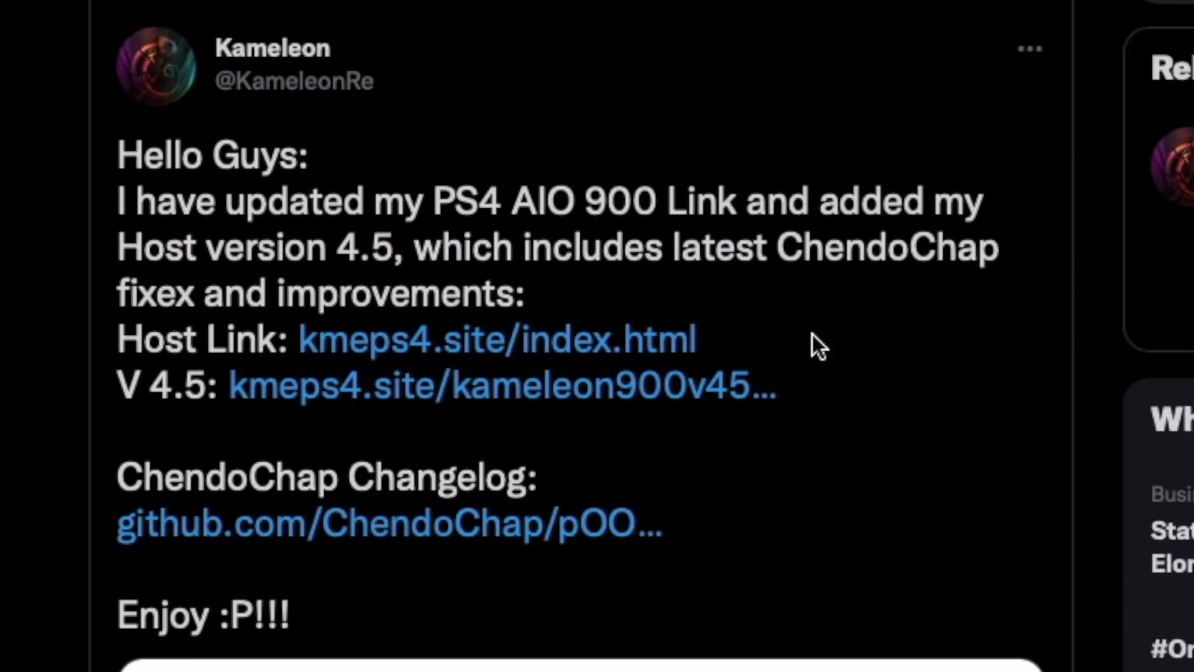
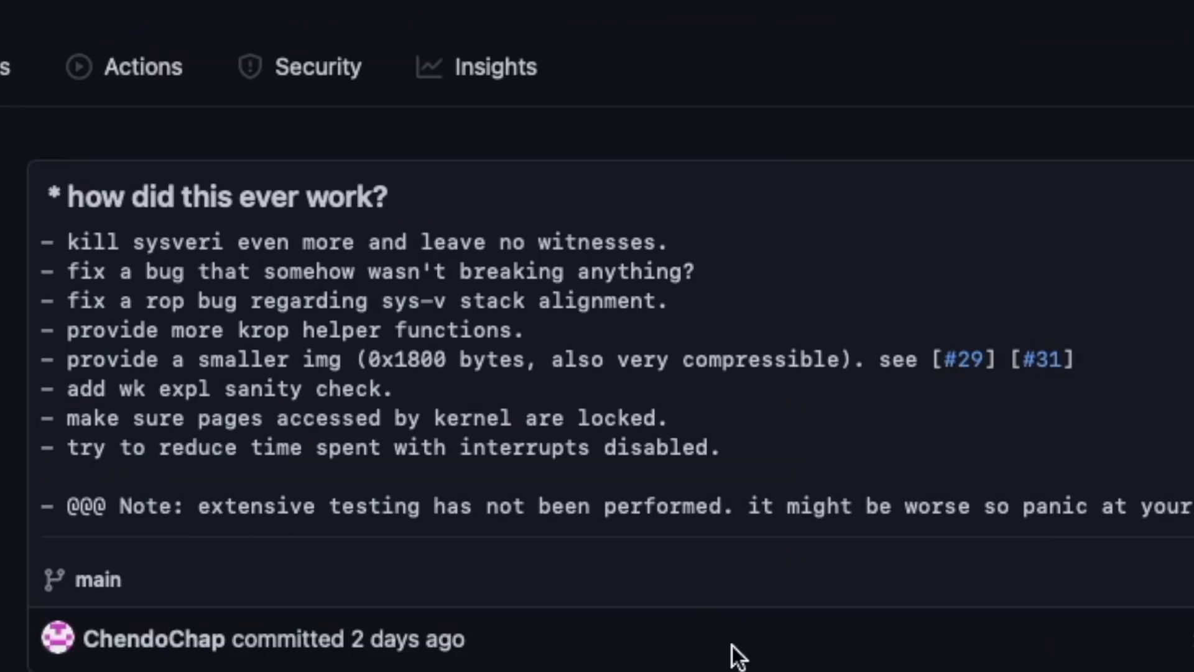
Examine the commit's change notes, highlighting the line about the smaller img (0x1800 bytes), and view the repository files at that commit
{"action": "left_click_drag", "start_coordinate": [232, 217], "coordinate": [293, 217]}
{"action": "left_click_drag", "start_coordinate": [222, 360], "coordinate": [845, 367]}
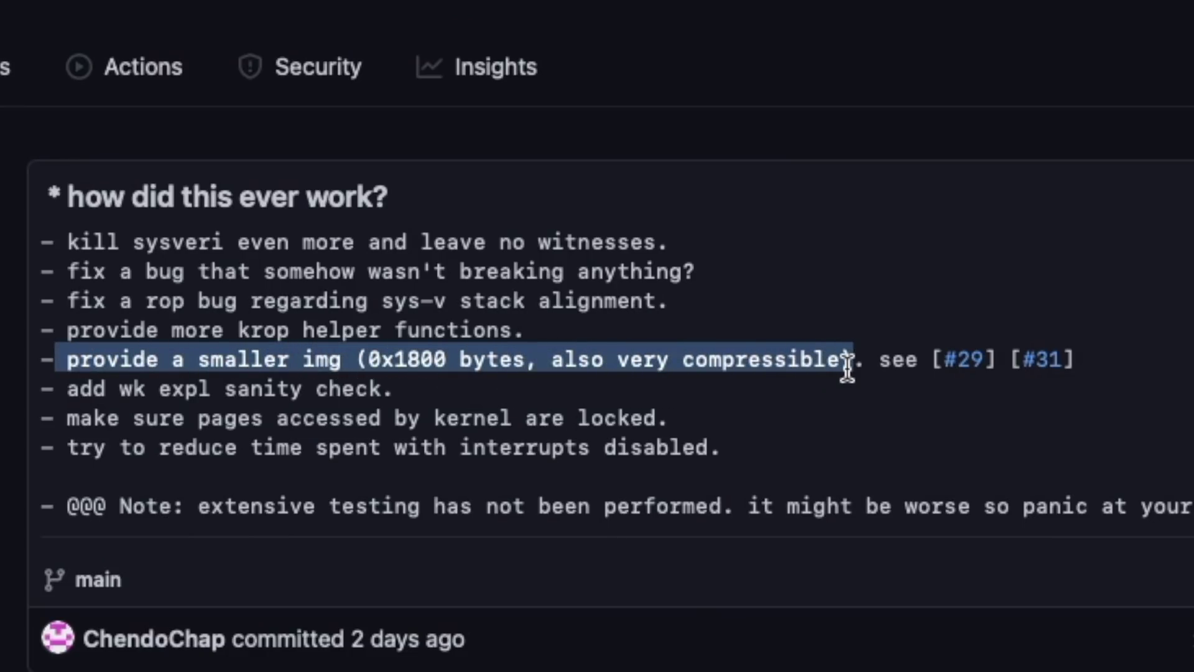
{"action": "left_click", "coordinate": [852, 372]}
{"action": "scroll", "coordinate": [849, 397], "scroll_direction": "down", "scroll_amount": 2}
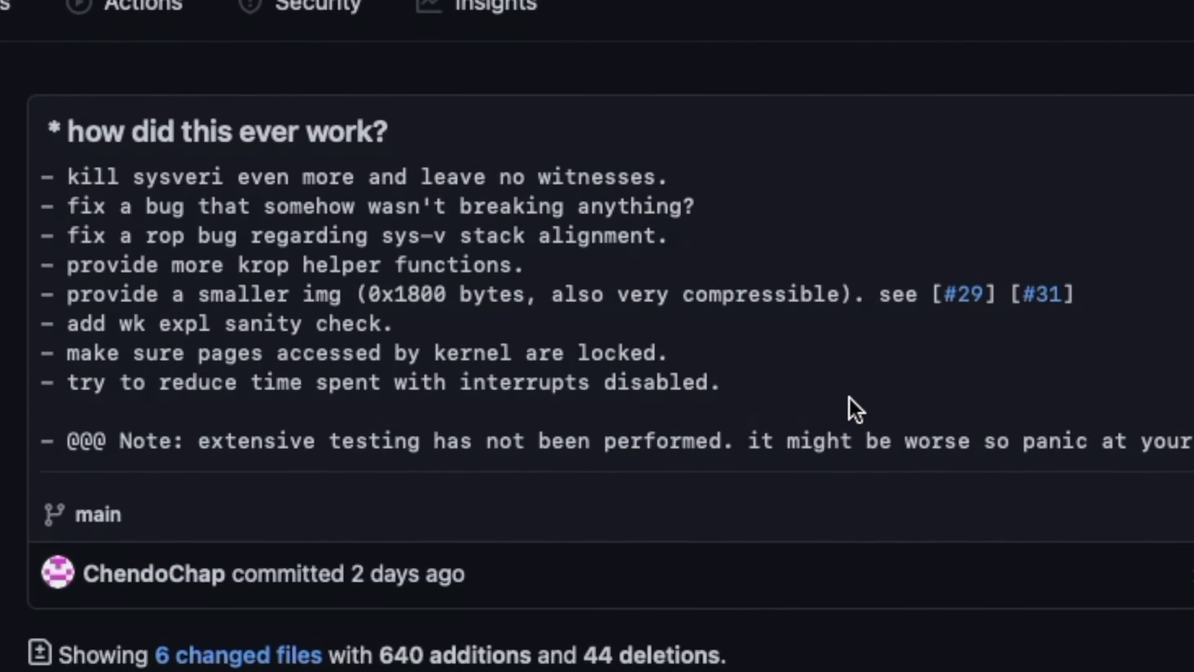
{"action": "scroll", "coordinate": [849, 397], "scroll_direction": "down", "scroll_amount": 1}
{"action": "scroll", "coordinate": [849, 397], "scroll_direction": "down", "scroll_amount": 5}
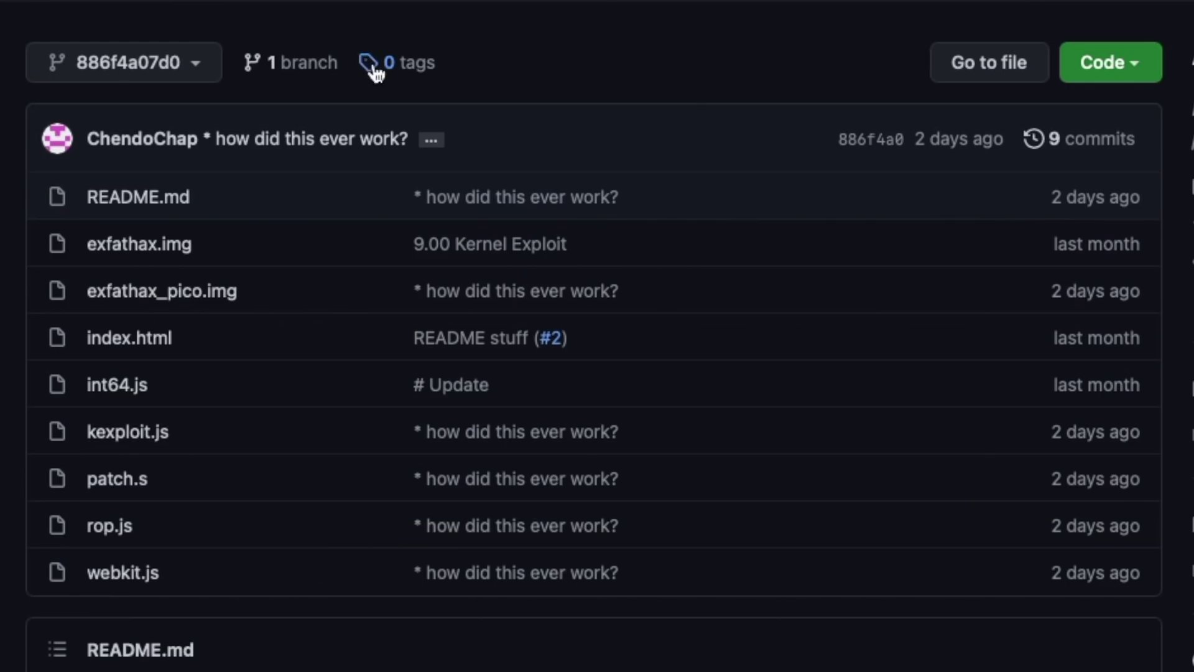
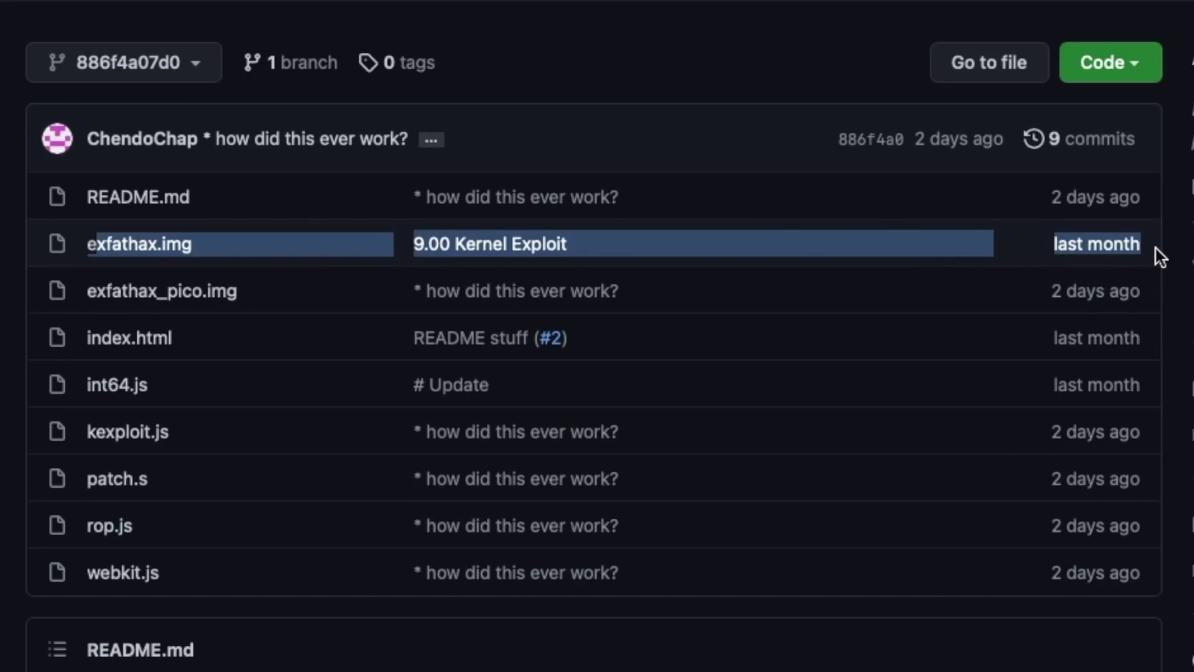
Clear the text highlight from the exfathax.img row in the repository's file list
{"action": "left_click", "coordinate": [1155, 247]}
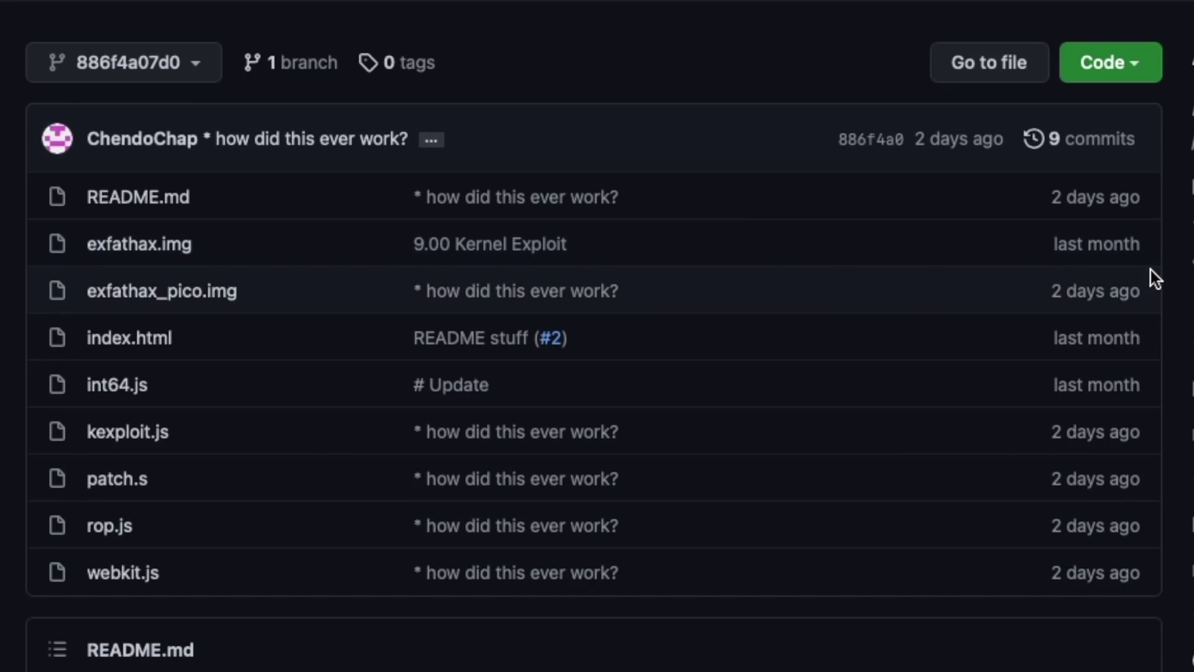
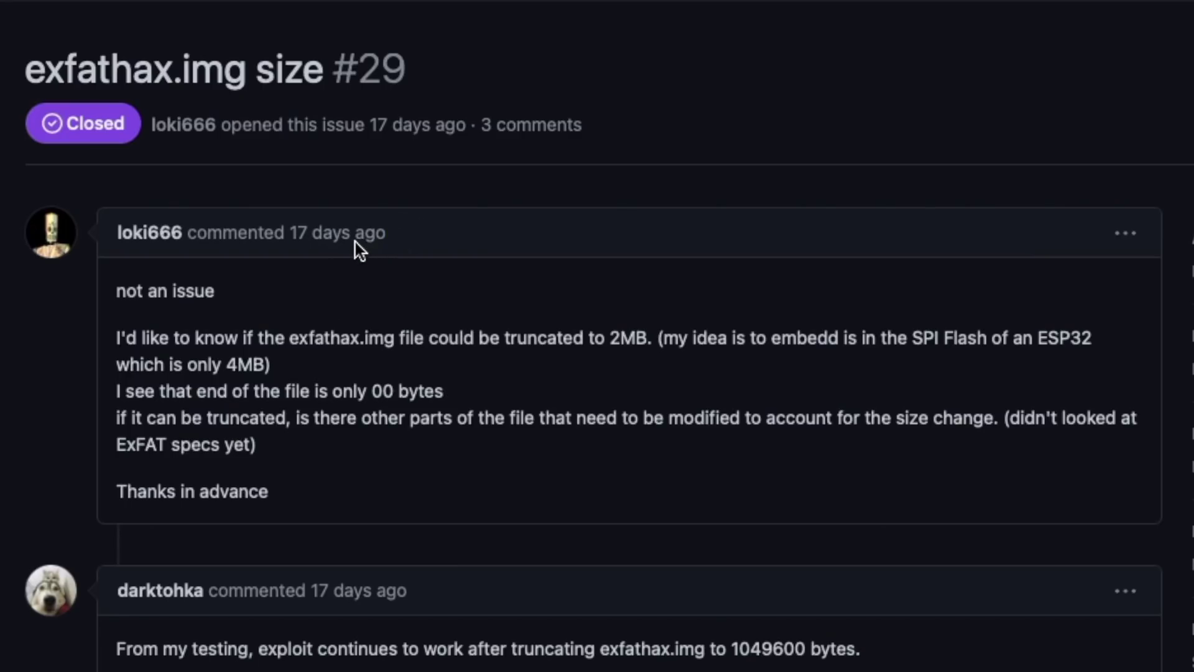
Read the opening comment of issue #29 about the exfathax.img size and highlight its ESP32 mention
{"action": "mouse_move", "coordinate": [163, 250]}
{"action": "left_click_drag", "start_coordinate": [1047, 339], "coordinate": [1093, 346]}
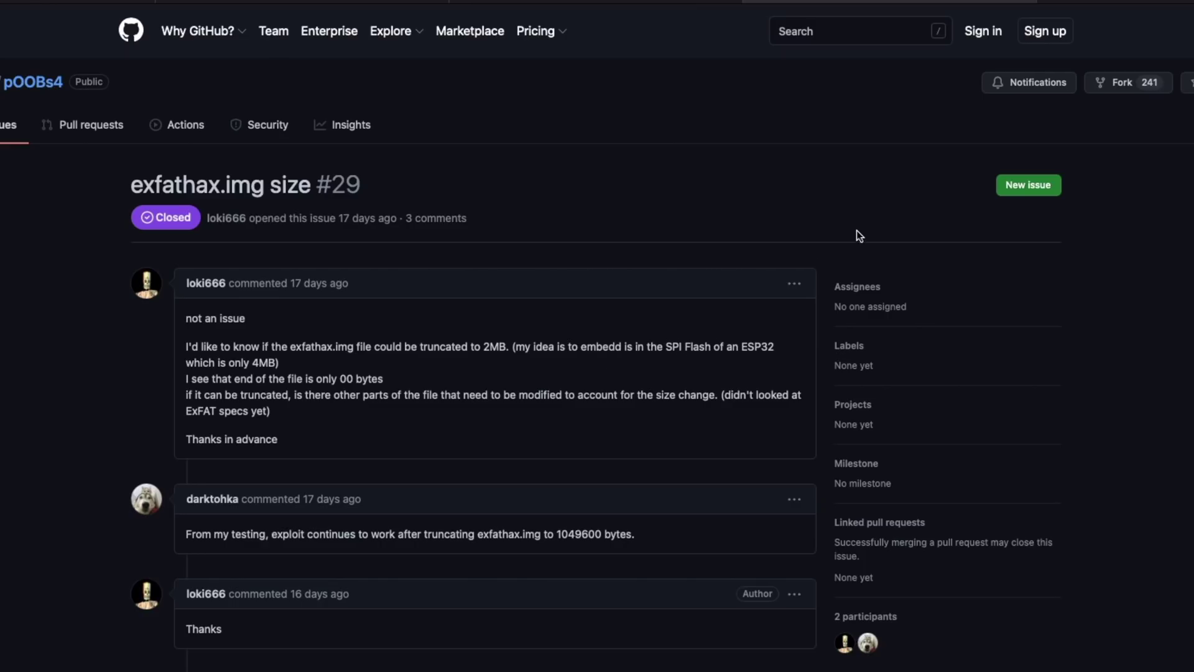
Switch to pull request #31 and highlight the microcontroller boards and ESP8266 mentions in its description's first sentence
{"action": "left_click", "coordinate": [1177, 2]}
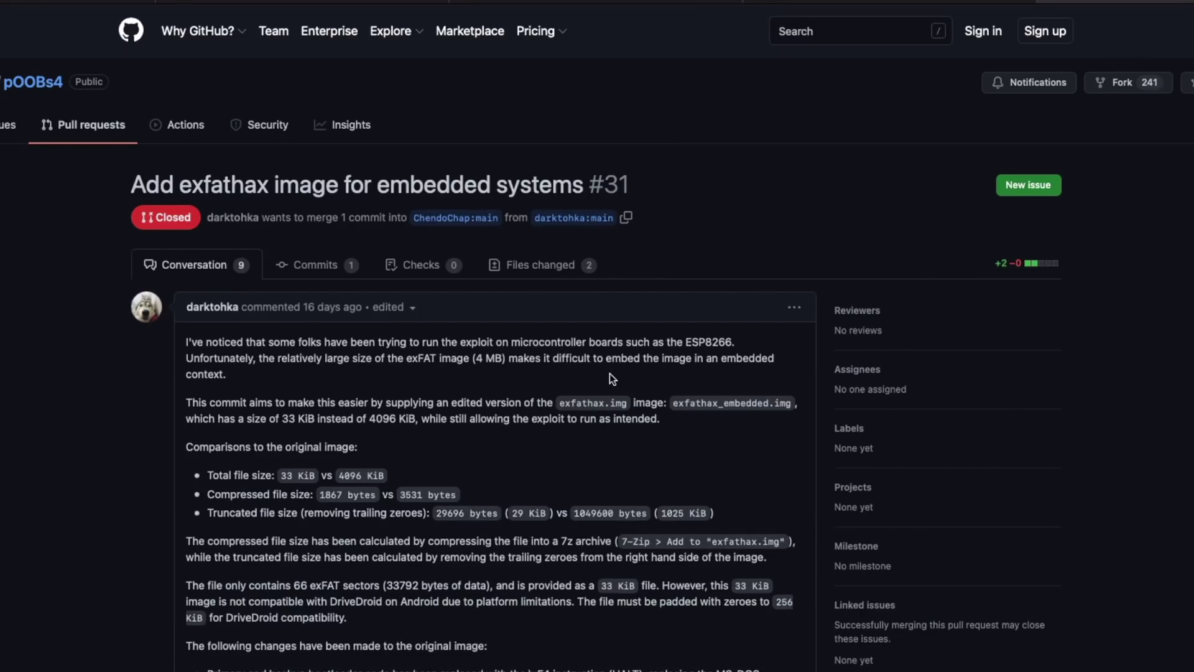
{"action": "scroll", "coordinate": [610, 373], "scroll_direction": "down", "scroll_amount": 2}
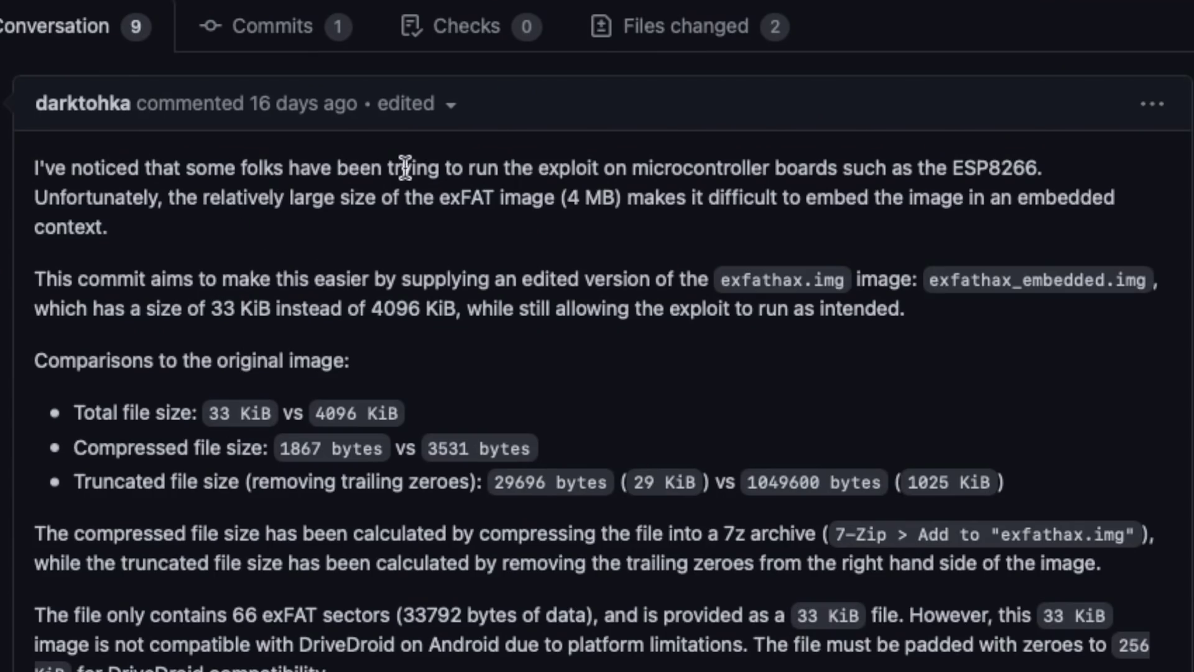
{"action": "left_click_drag", "start_coordinate": [632, 169], "coordinate": [804, 169]}
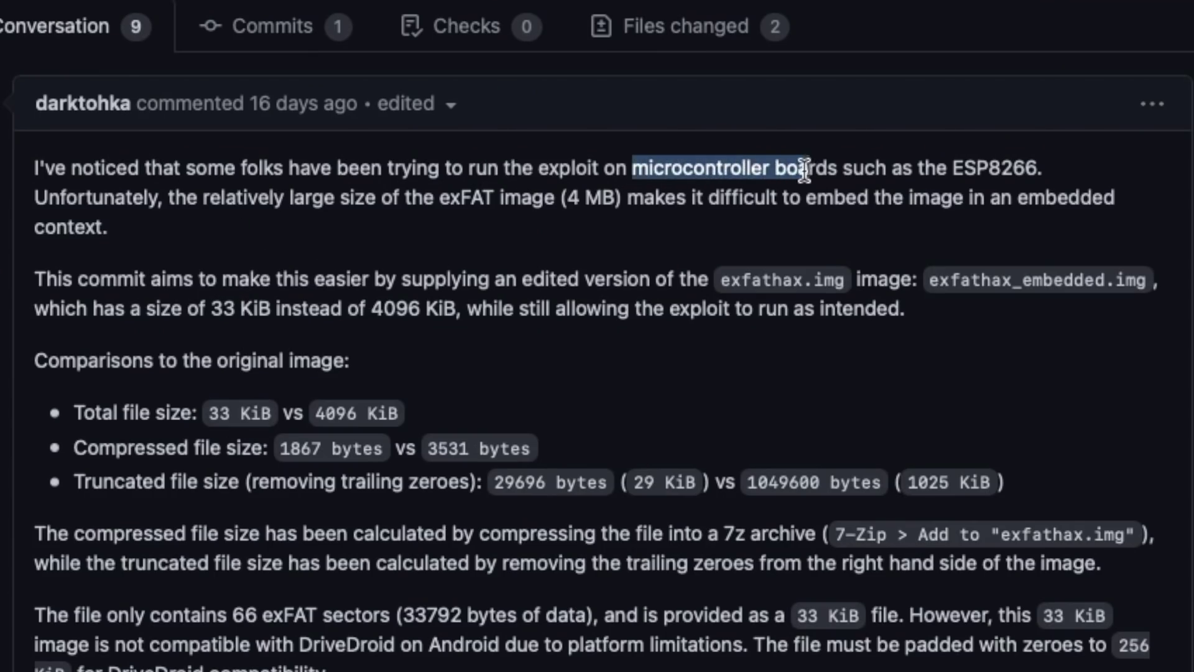
{"action": "left_click_drag", "start_coordinate": [953, 168], "coordinate": [1049, 166]}
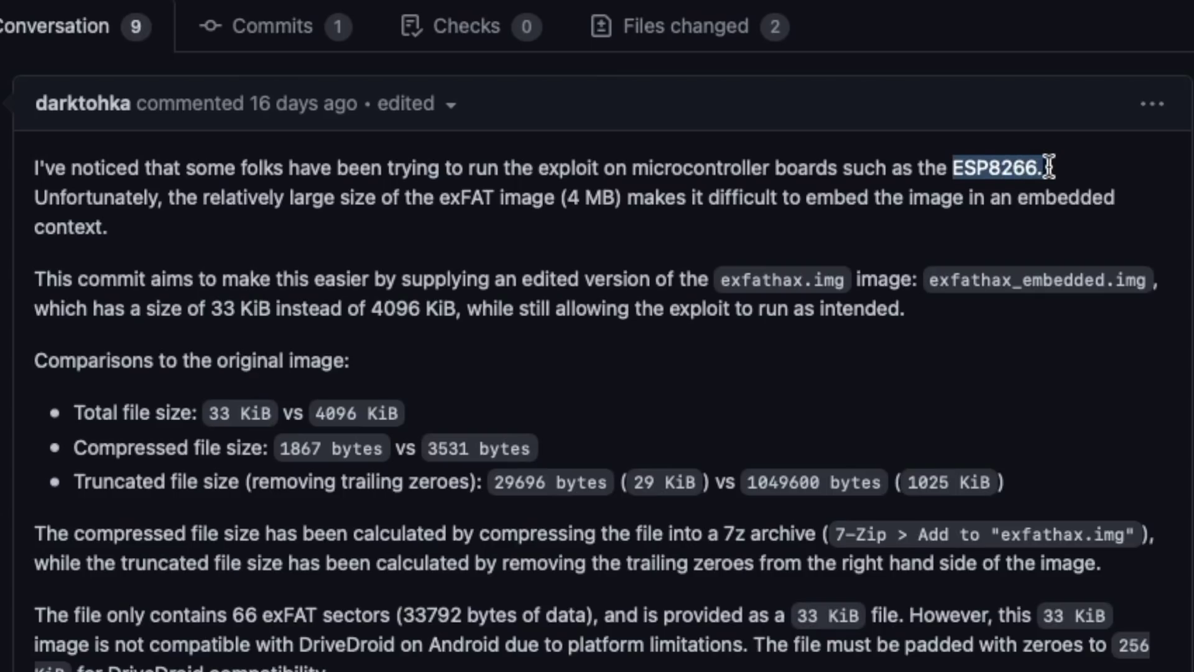
{"action": "left_click", "coordinate": [1049, 167]}
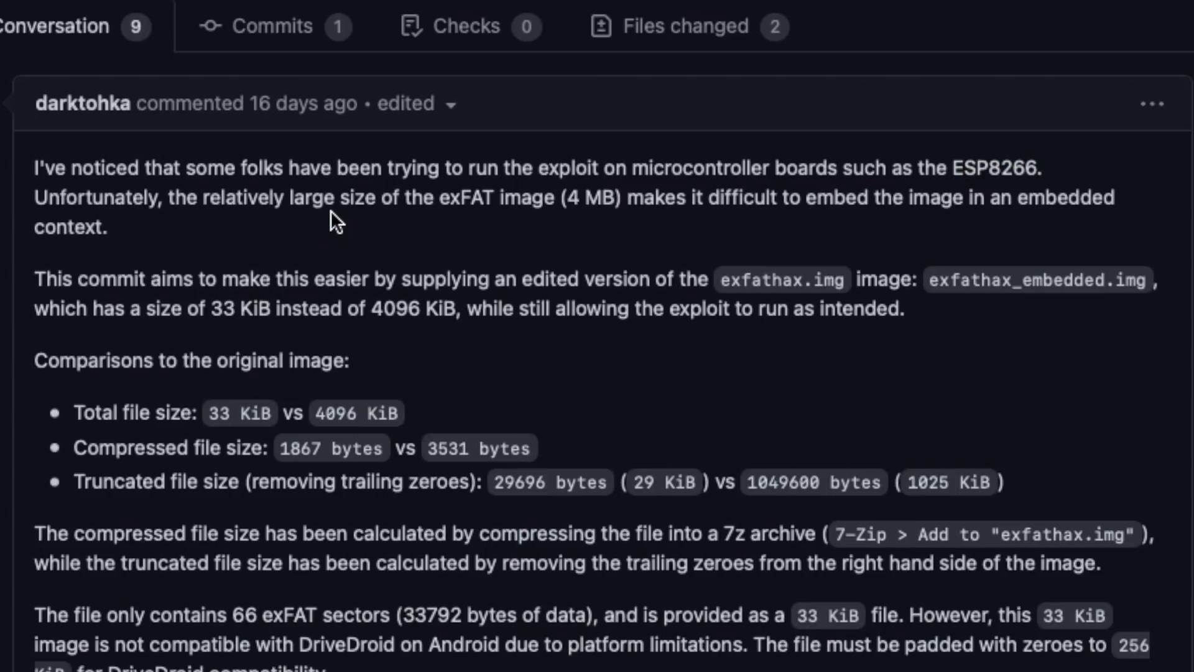
Highlight the remark on the exFAT image's large size and its 4 MB figure, and clear the highlight
{"action": "left_click_drag", "start_coordinate": [292, 197], "coordinate": [398, 207]}
{"action": "left_click_drag", "start_coordinate": [562, 199], "coordinate": [618, 200]}
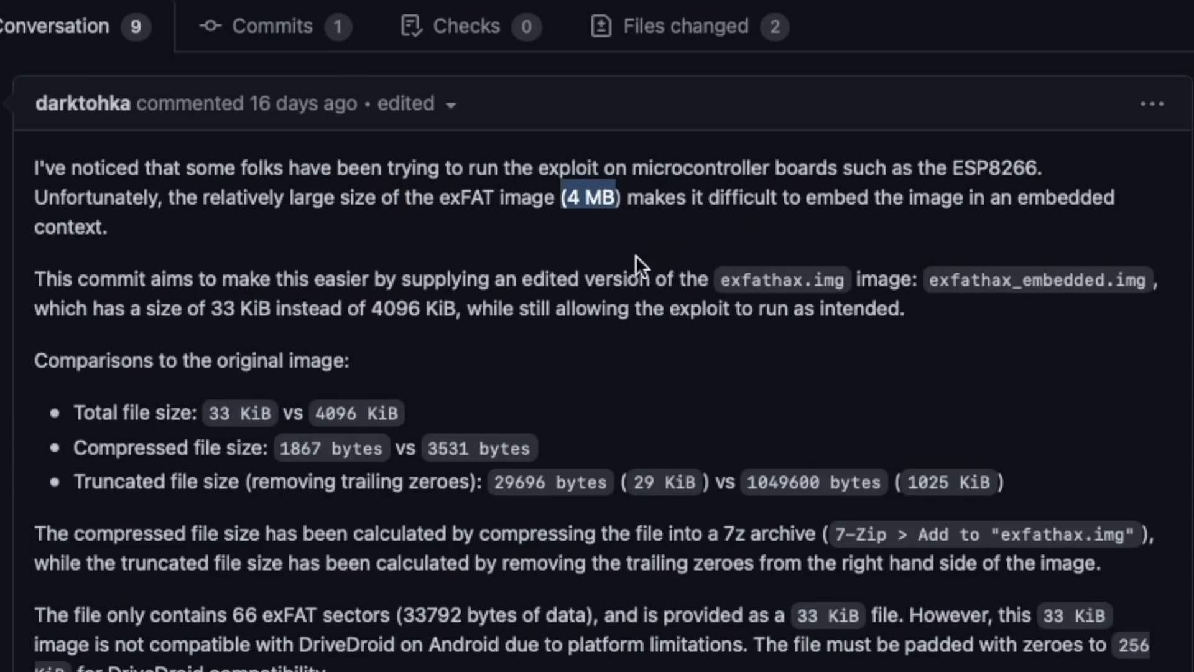
{"action": "left_click", "coordinate": [619, 274]}
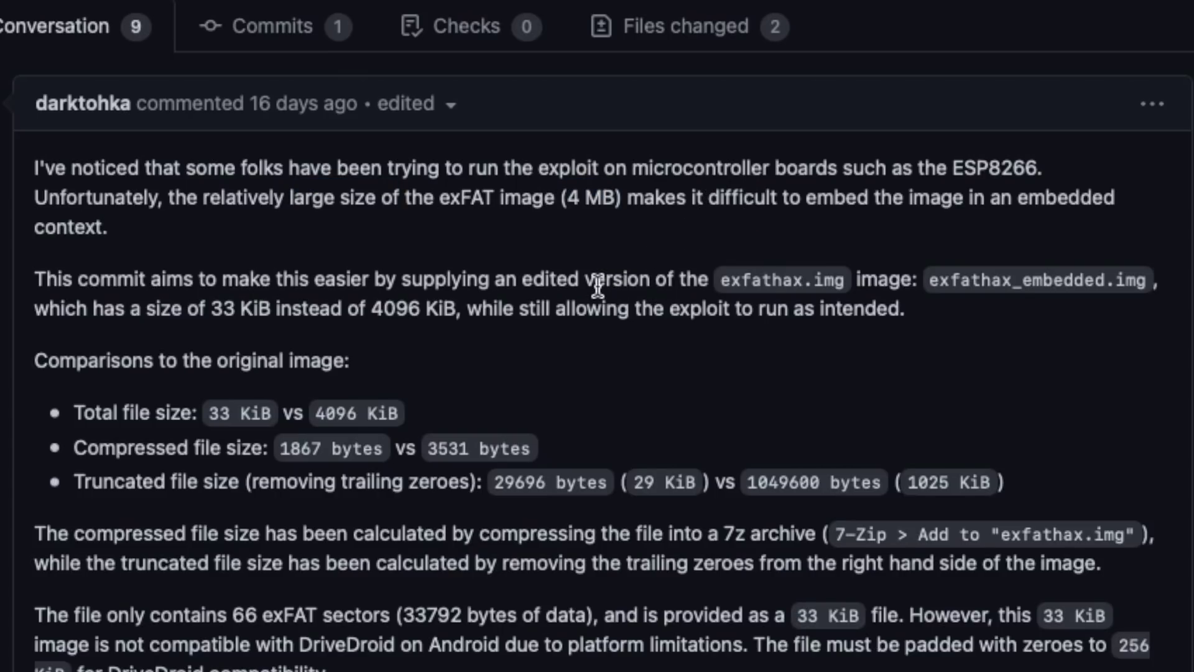
Highlight the mention of the edited exfathax.img version and its 33 KiB size in the second paragraph
{"action": "left_click_drag", "start_coordinate": [496, 280], "coordinate": [869, 283]}
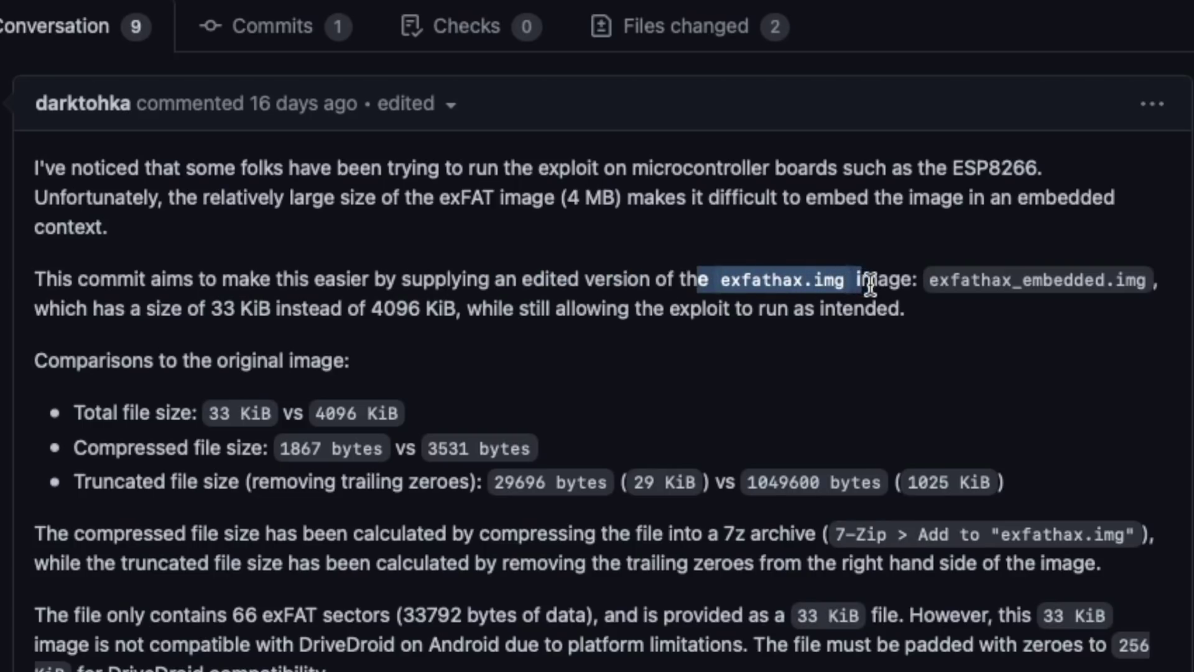
{"action": "left_click", "coordinate": [973, 320]}
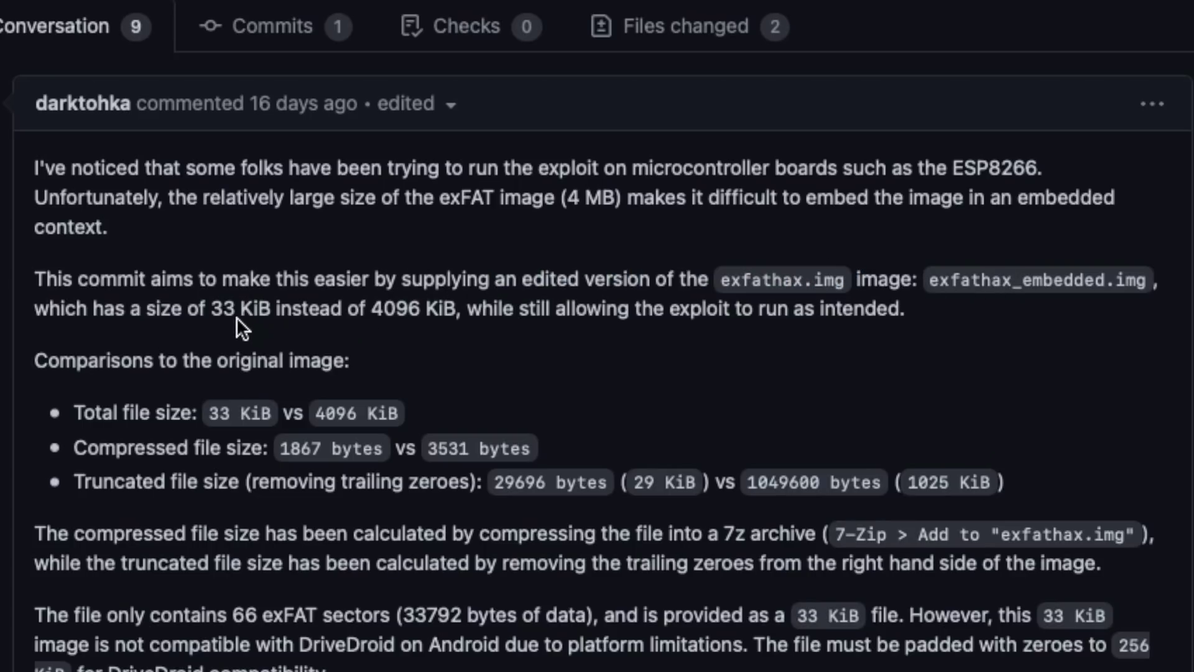
{"action": "left_click_drag", "start_coordinate": [187, 309], "coordinate": [286, 312]}
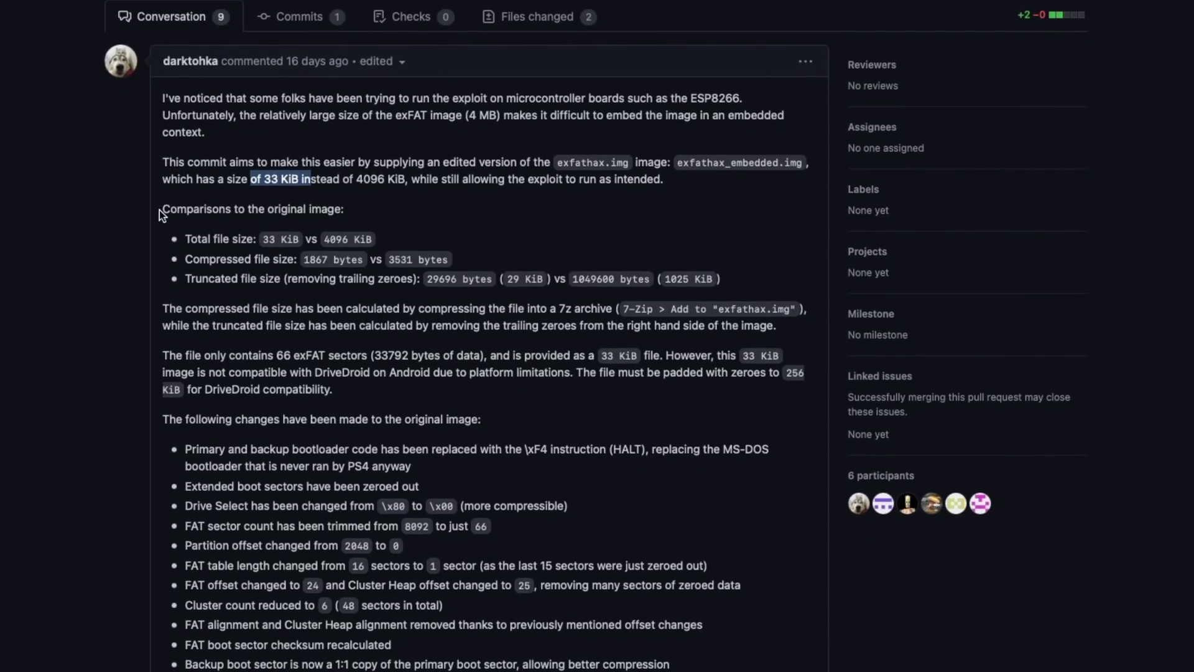
Highlight the comparisons to the original image and review the list of changes made to it
{"action": "left_click_drag", "start_coordinate": [34, 360], "coordinate": [564, 671]}
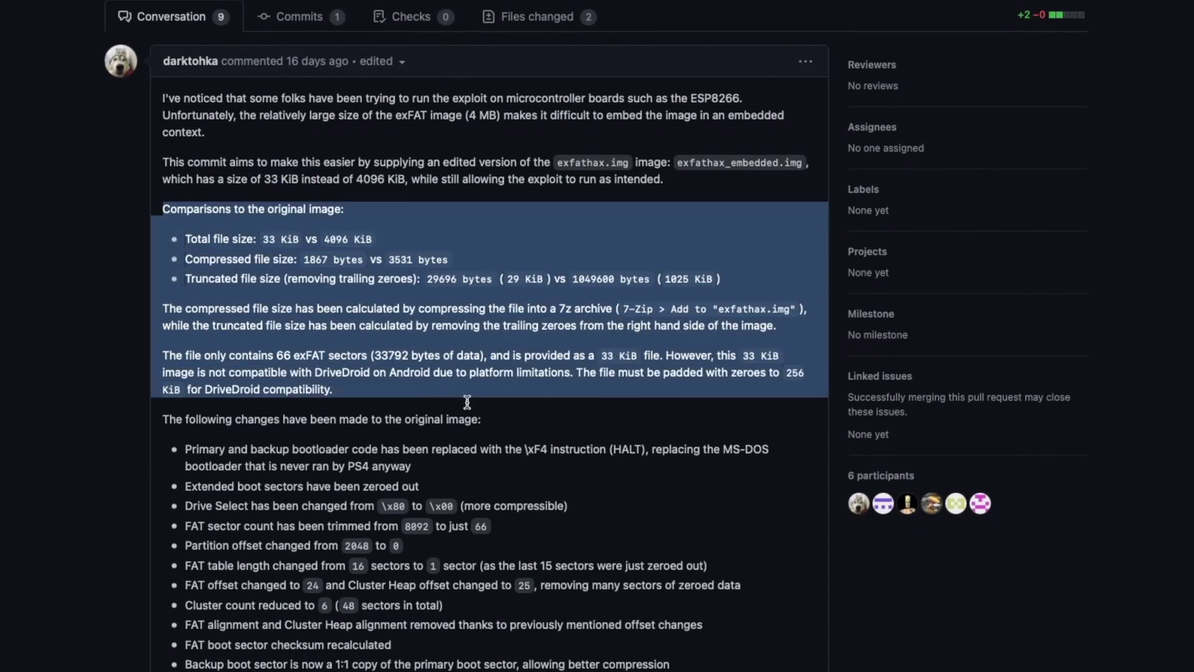
{"action": "left_click_drag", "start_coordinate": [466, 402], "coordinate": [621, 622]}
{"action": "left_click", "coordinate": [580, 455]}
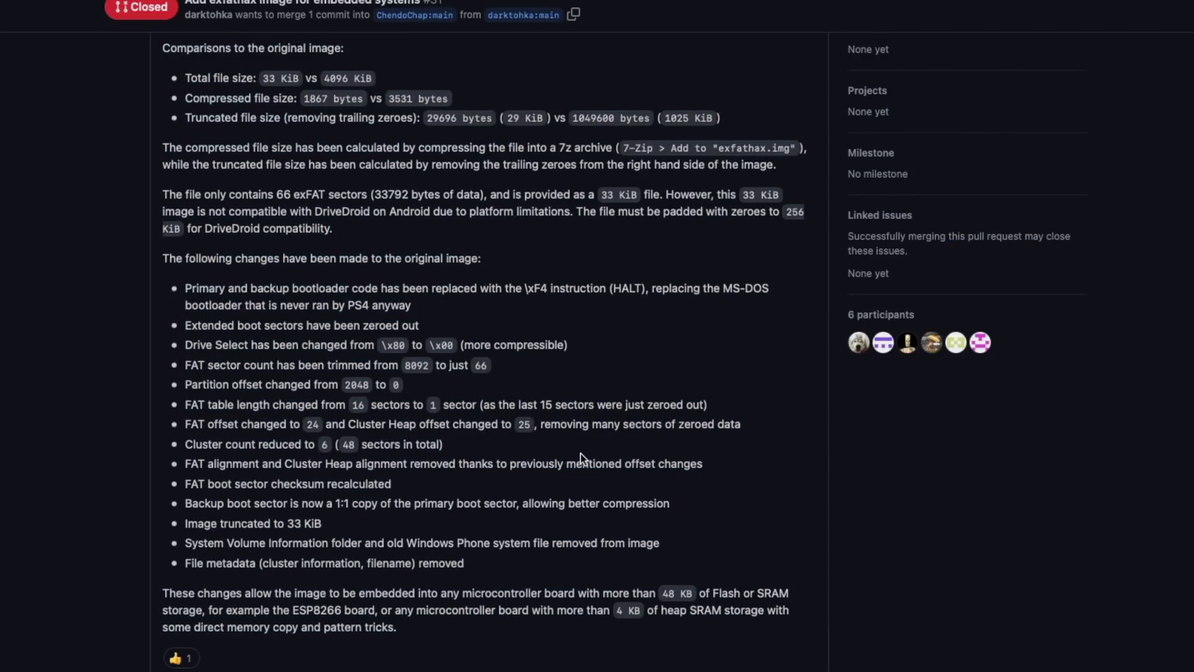
{"action": "scroll", "coordinate": [580, 454], "scroll_direction": "up", "scroll_amount": 5}
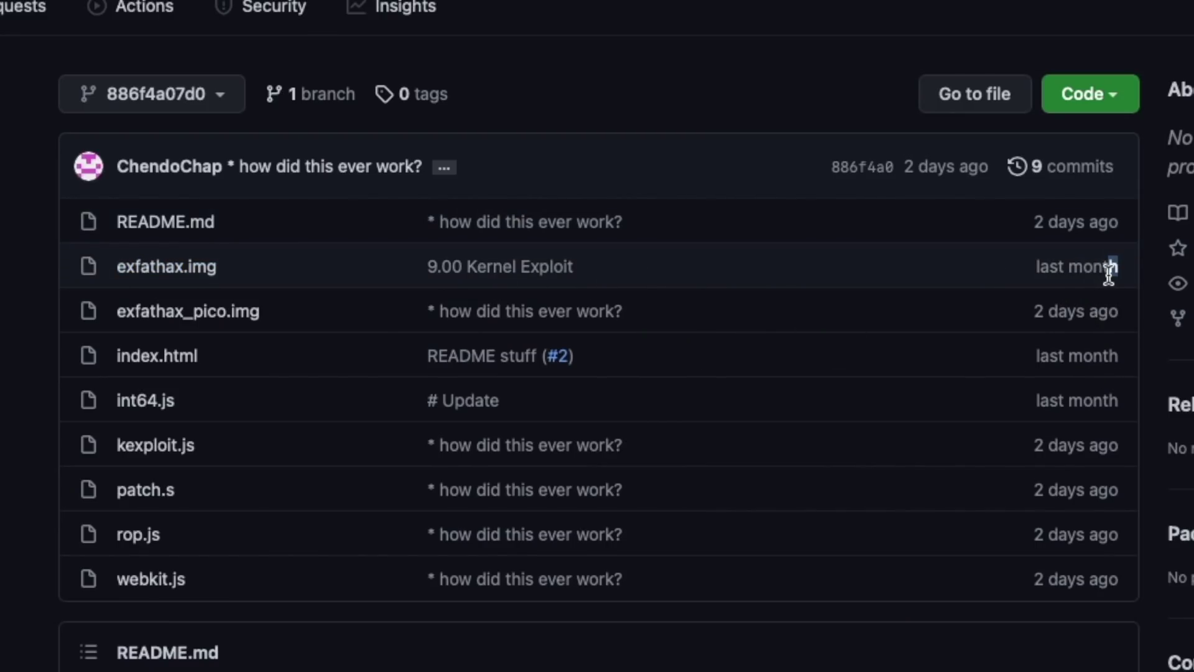
Highlight the last-month date of exfathax.img in the repository's file list, and clear the highlight
{"action": "left_click_drag", "start_coordinate": [1113, 267], "coordinate": [1026, 272]}
{"action": "left_click", "coordinate": [1025, 271]}
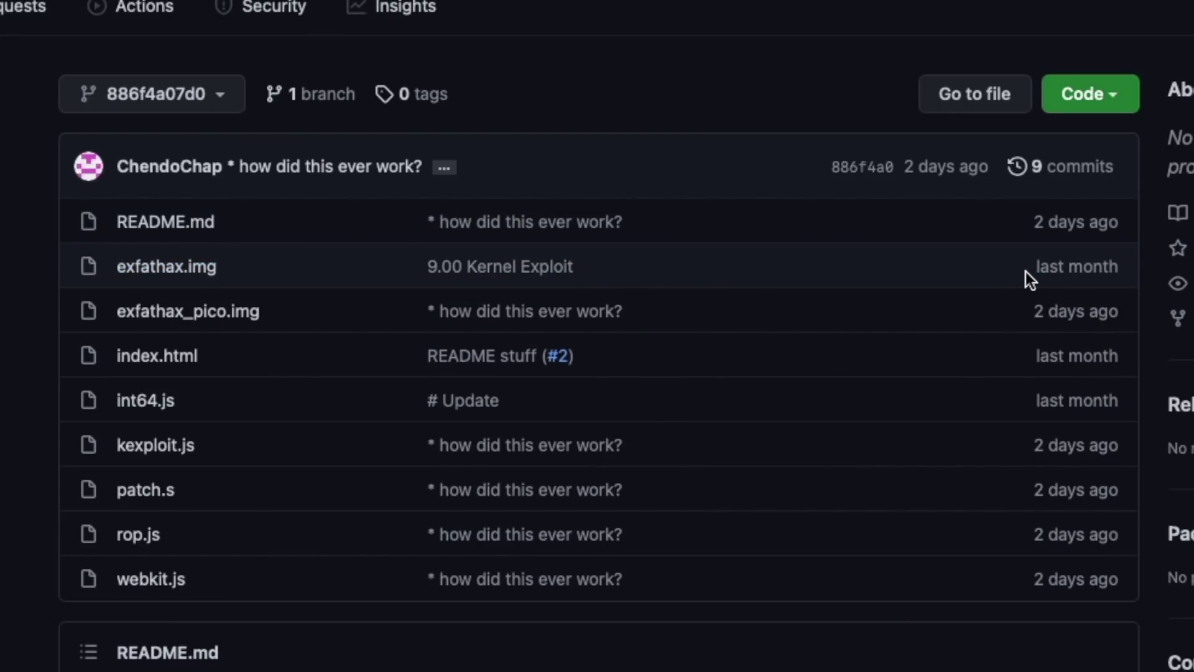
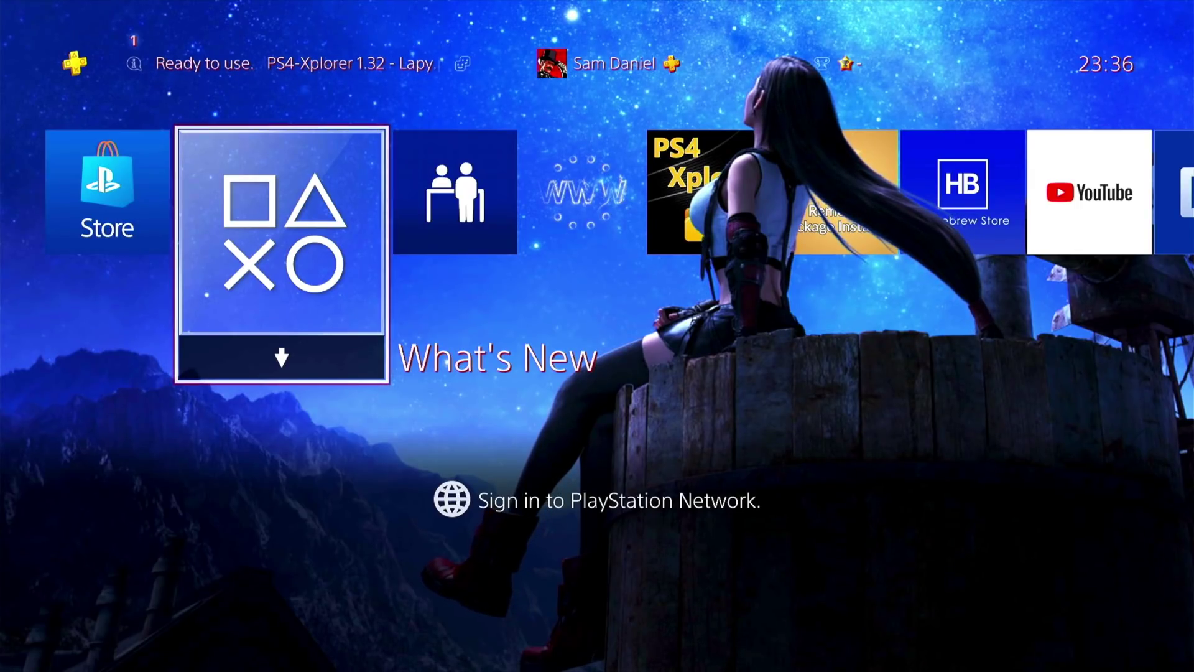
Switch to the PS4, start the Internet Browser, and select the Kameleon PS4 9.00FW page among the frequently used pages
{"action": "key", "text": "Right"}
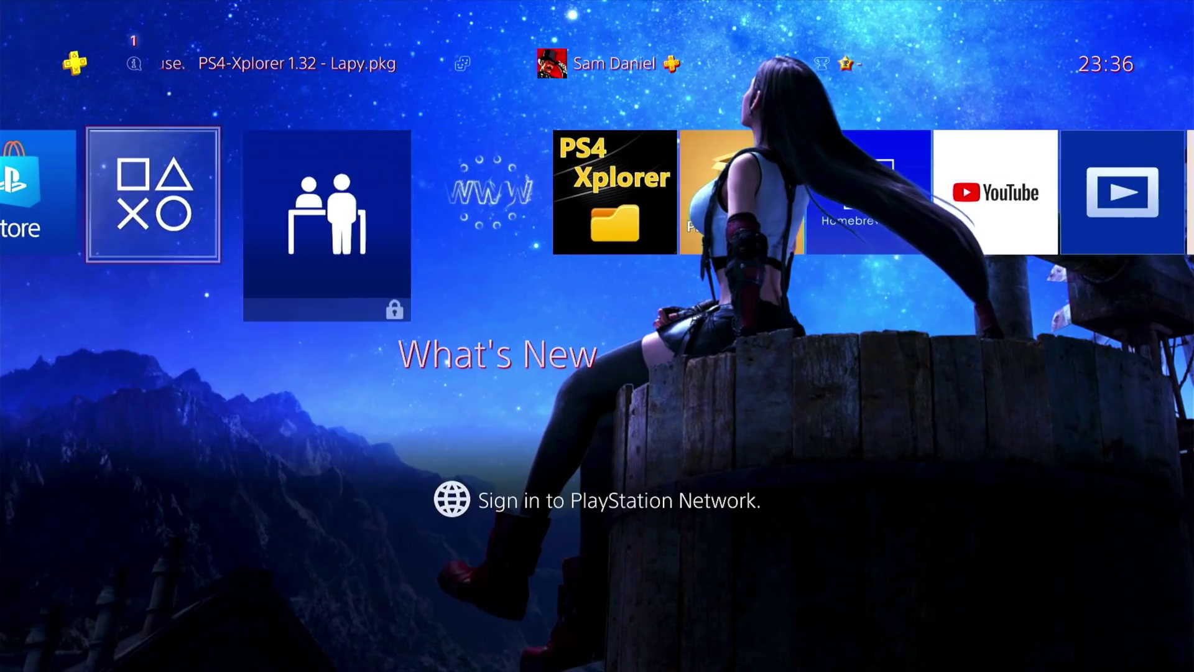
{"action": "key", "text": "Right"}
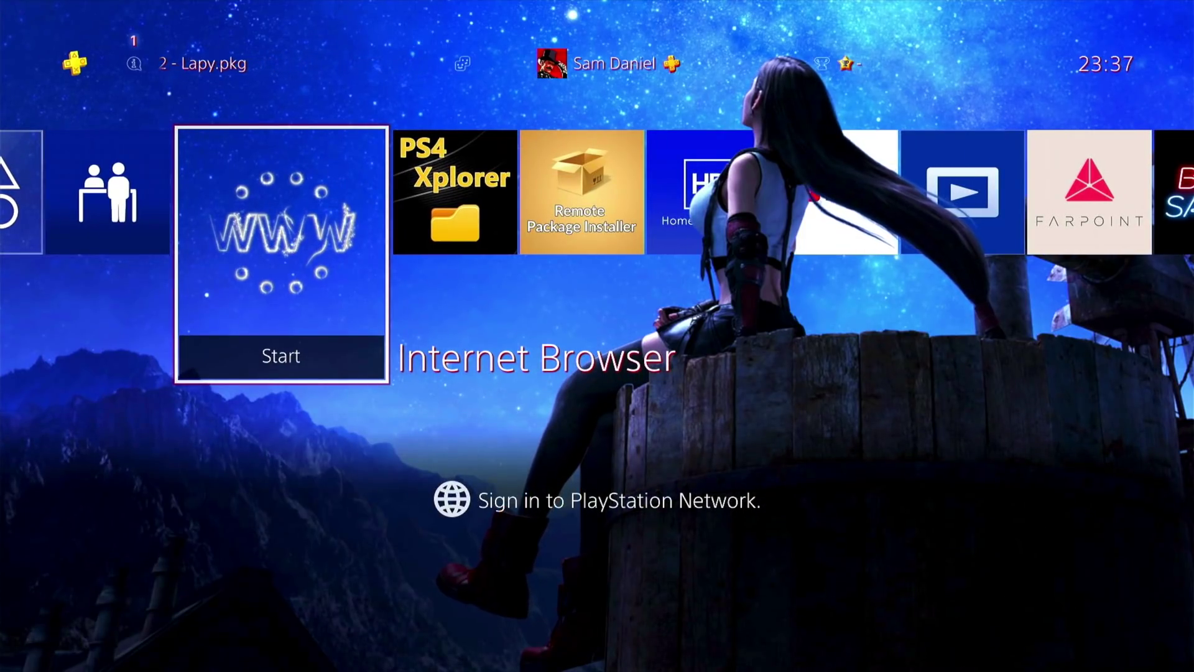
{"action": "key", "text": "Return"}
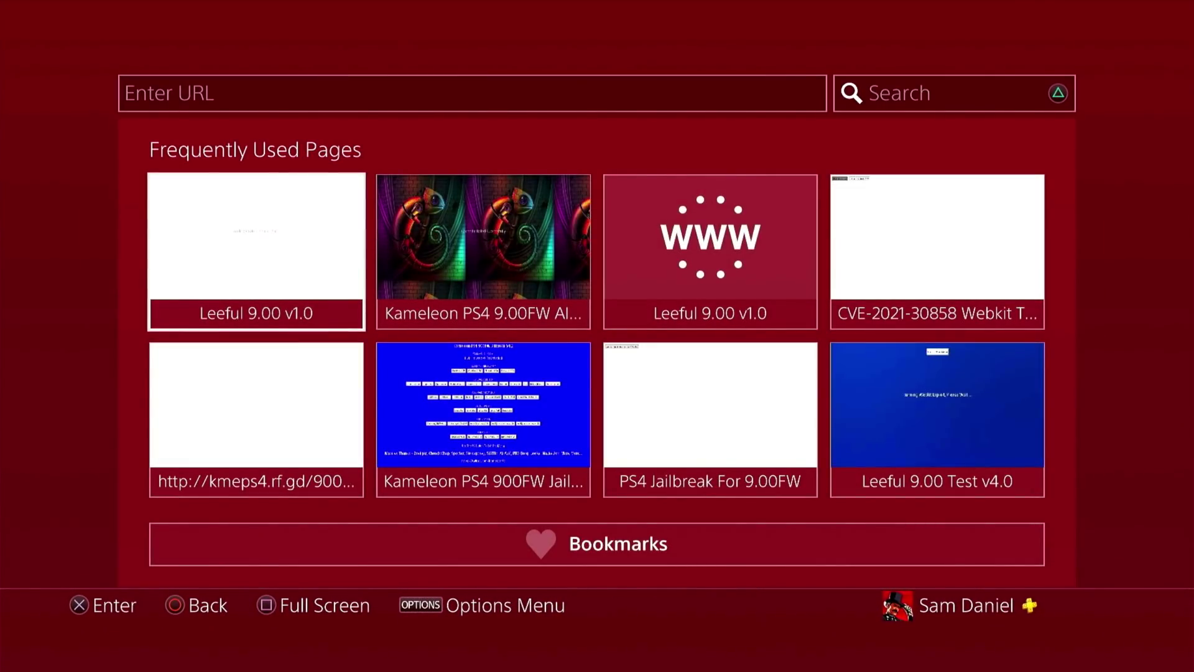
{"action": "key", "text": "Right"}
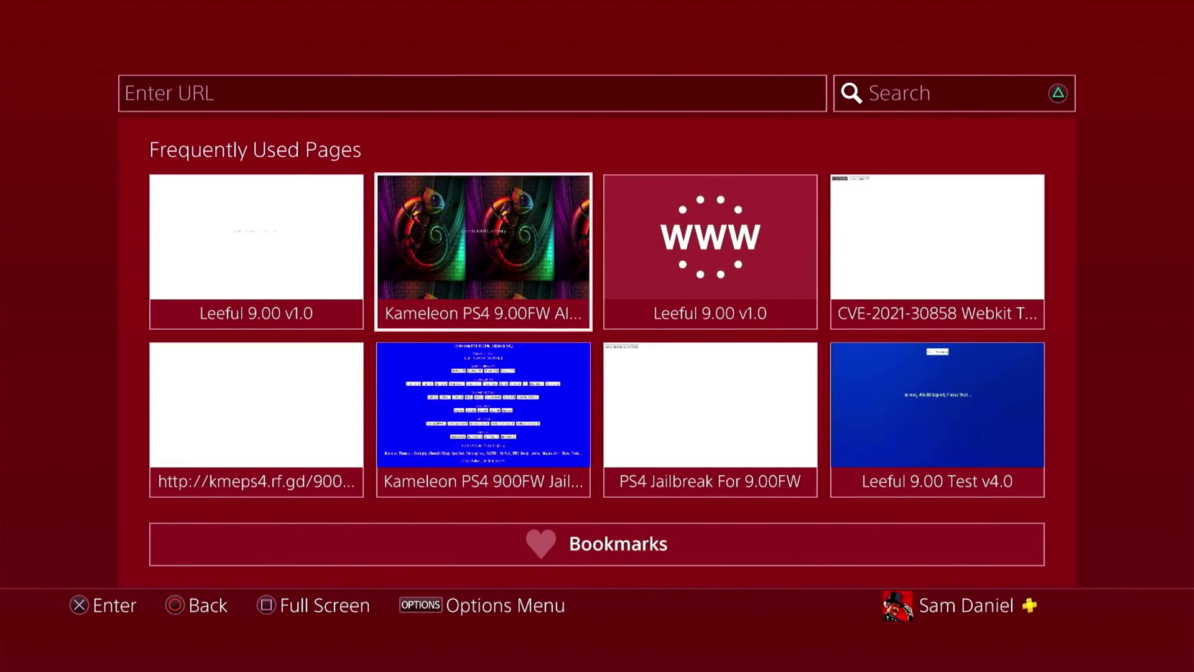
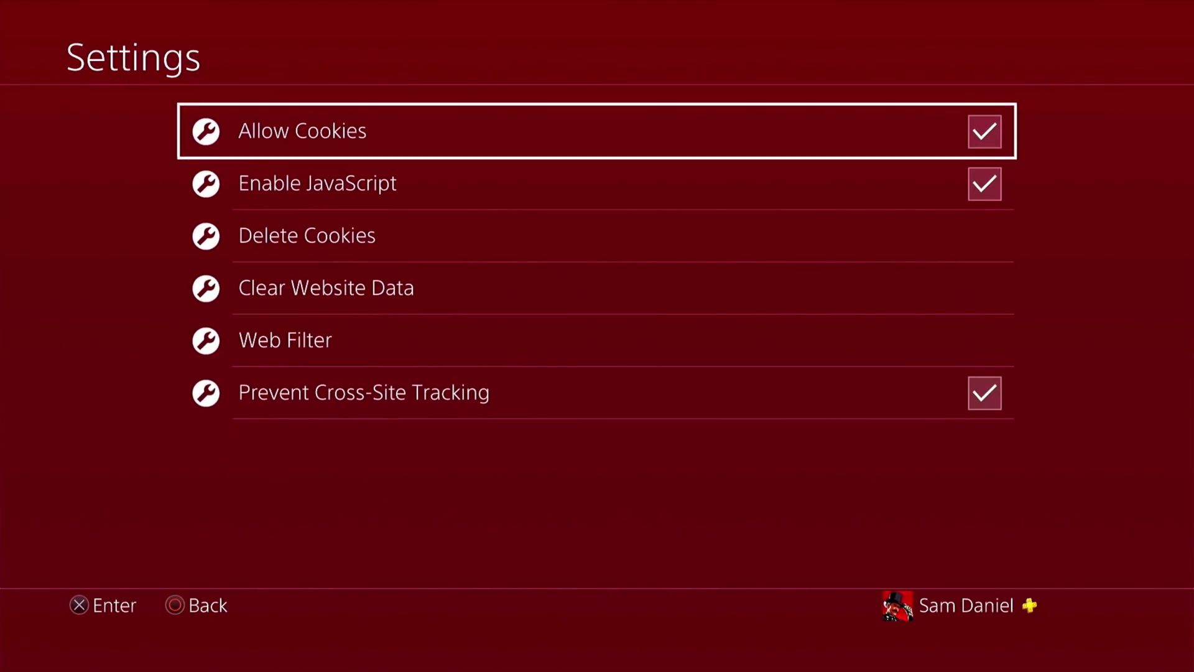
Locate the Clear Website Data option in the browser settings and return to the Kameleon PS4 9.00FW AIO Host page
{"action": "key", "text": "Down"}
{"action": "key", "text": "Down"}
{"action": "key", "text": "Down"}
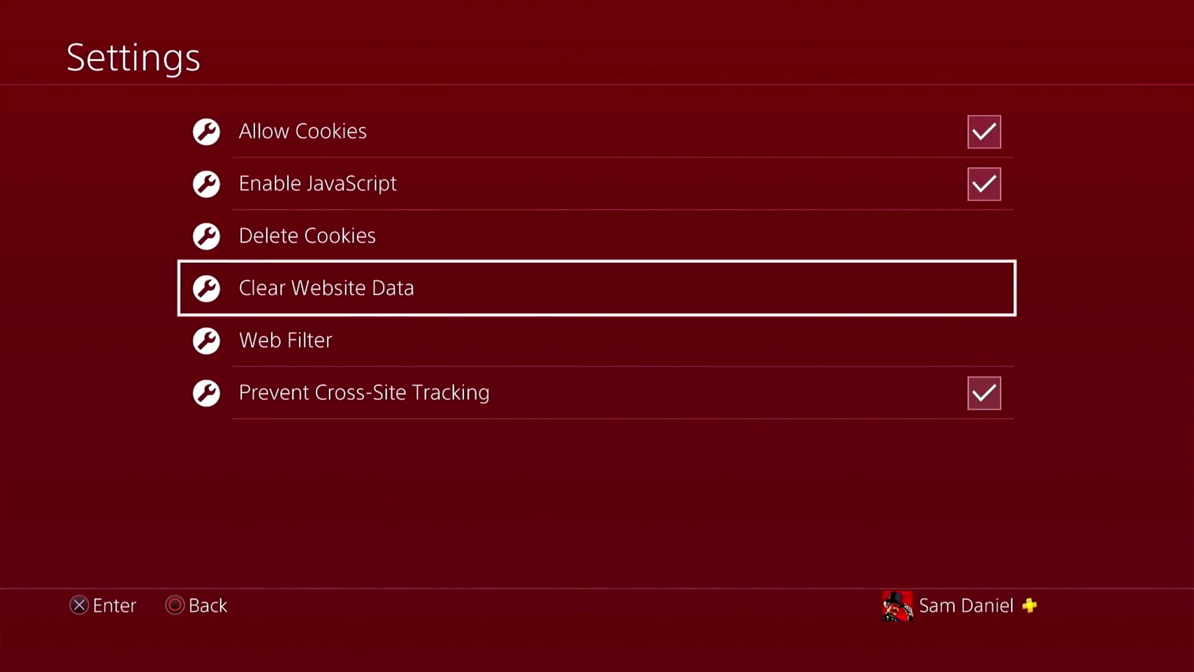
{"action": "key", "text": "Escape"}
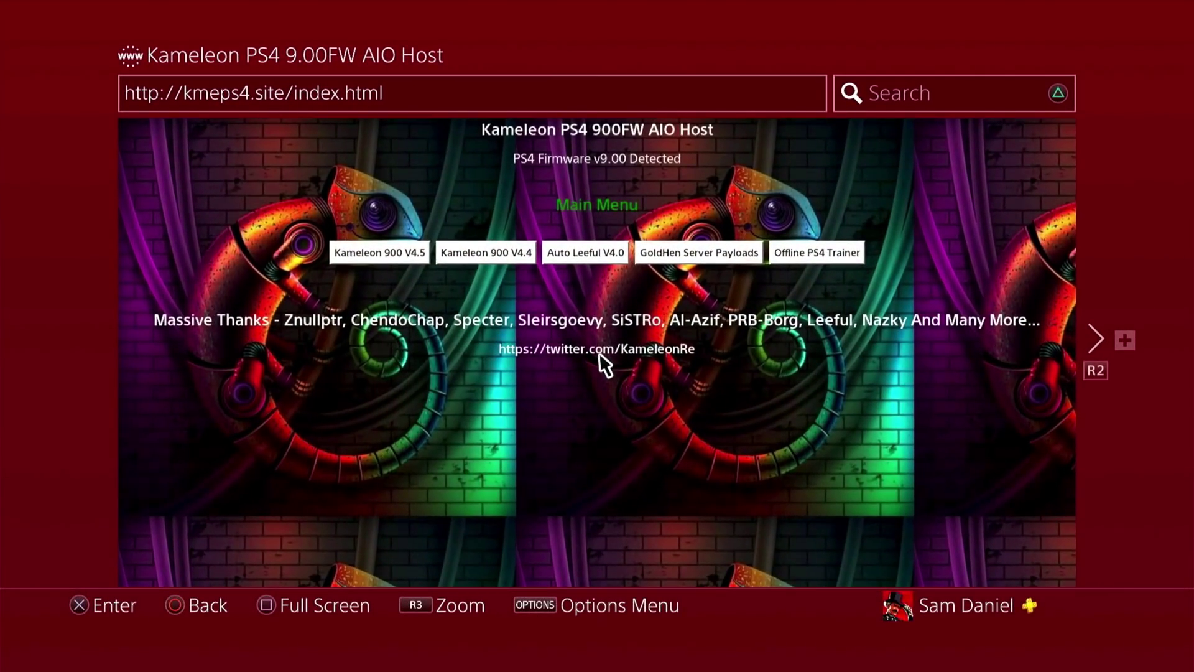
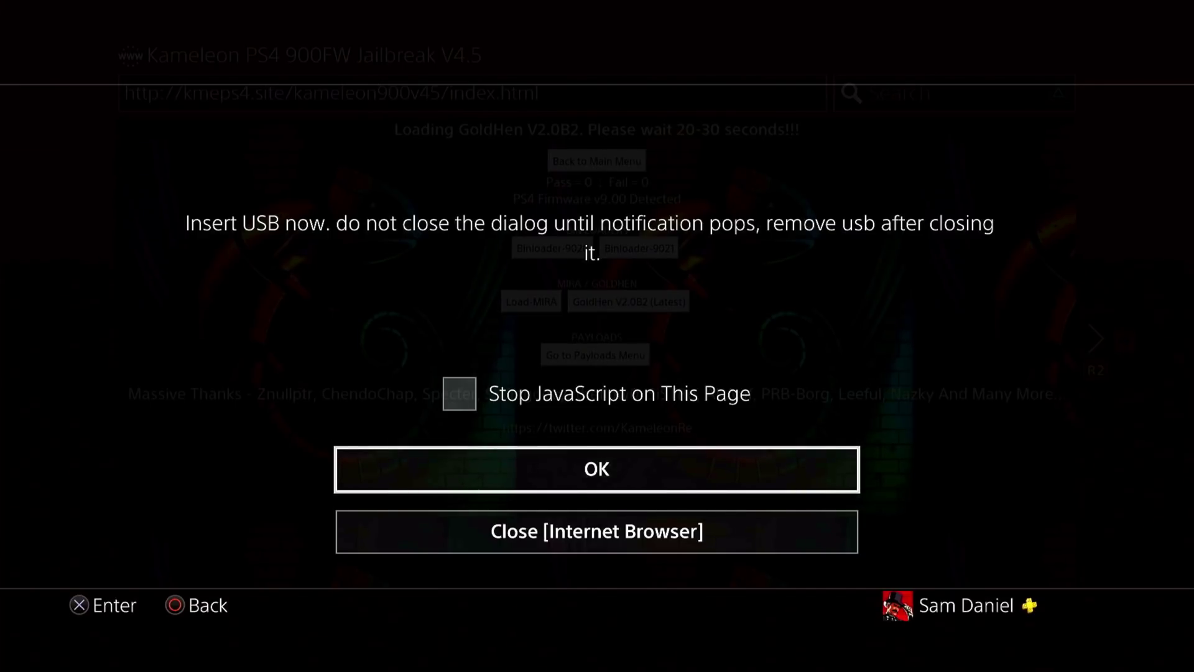
Acknowledge the USB insertion prompt so the GoldHen V2.0B2 jailbreak continues loading
{"action": "key", "text": "Return"}
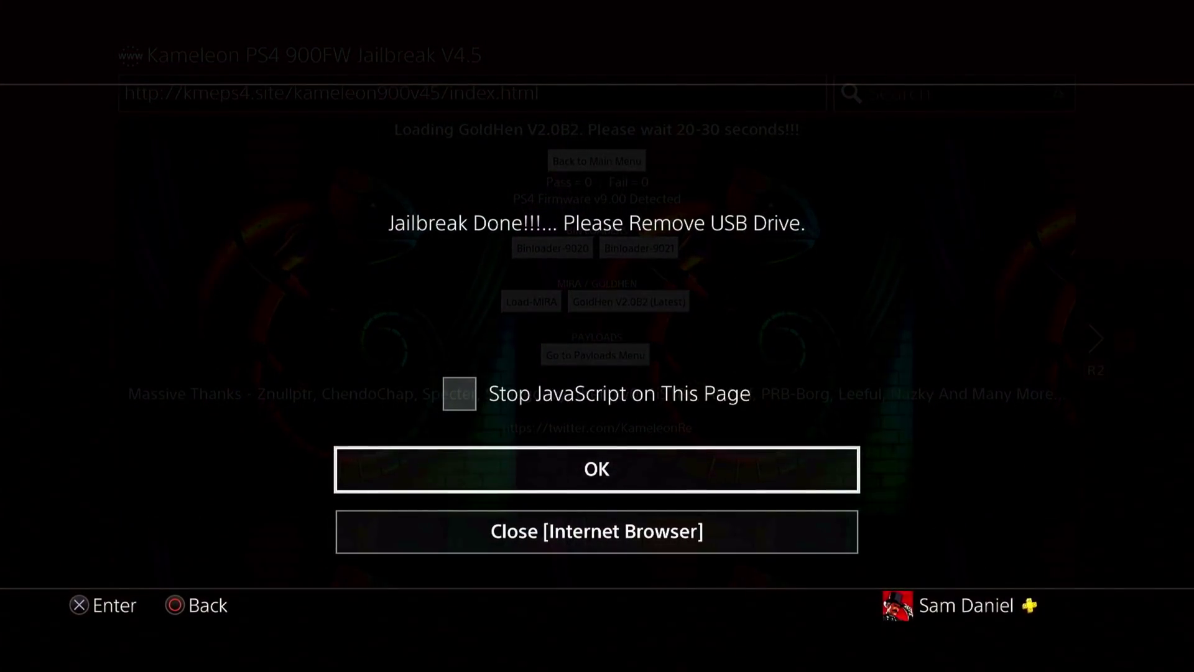
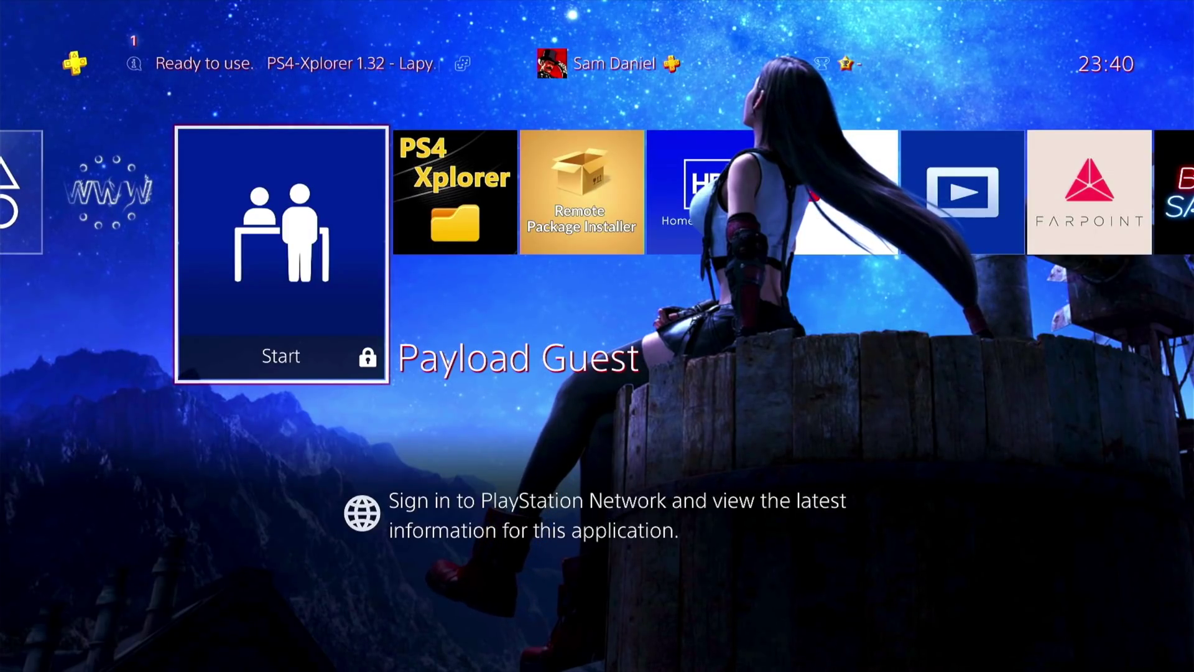
Launch Payload Guest and look through the first three pages of USB payloads, down to Database Backup
{"action": "key", "text": "Return"}
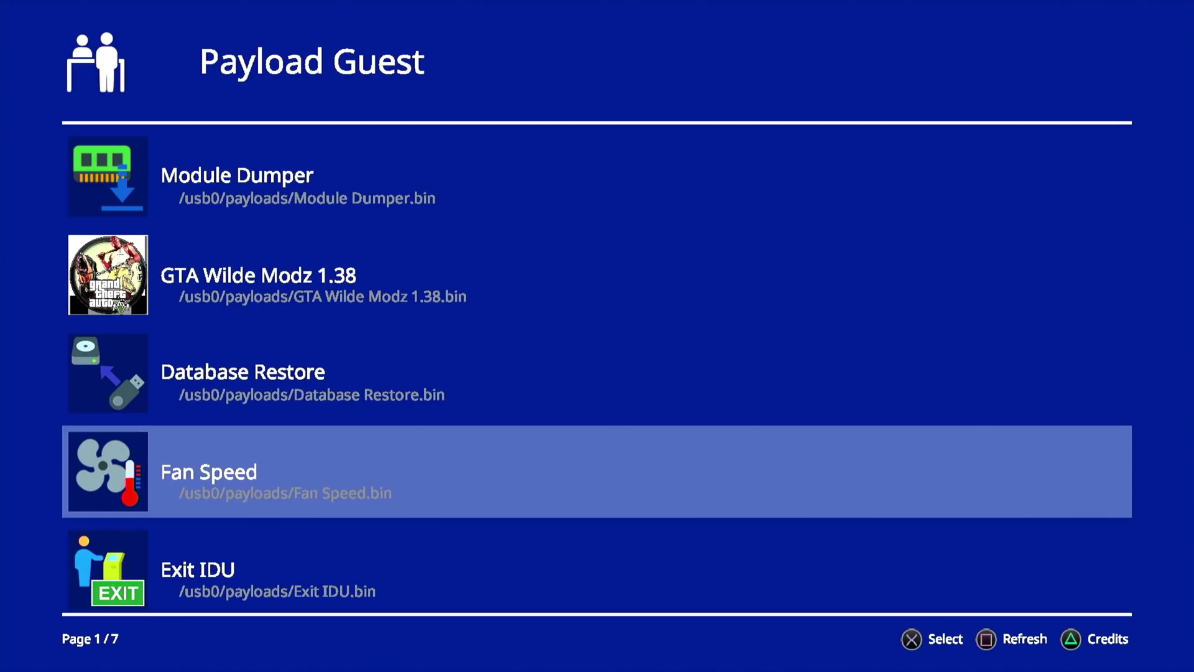
{"action": "key", "text": "Down"}
{"action": "key", "text": "Down"}
{"action": "key", "text": "Down"}
{"action": "key", "text": "Down"}
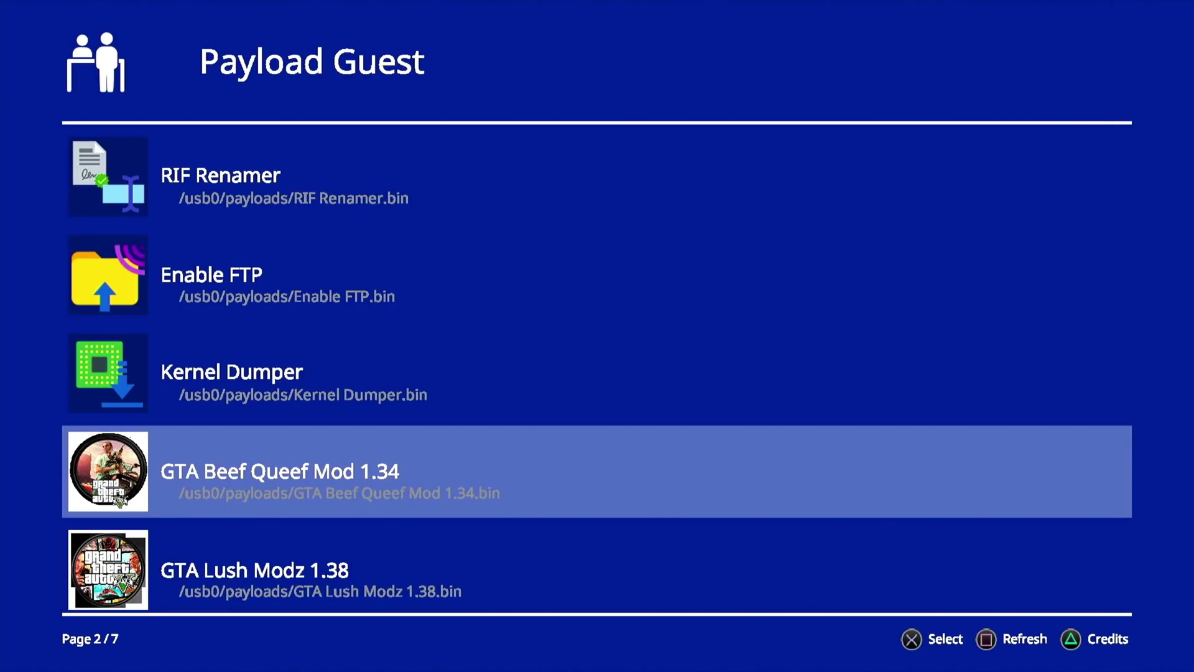
{"action": "key", "text": "Down"}
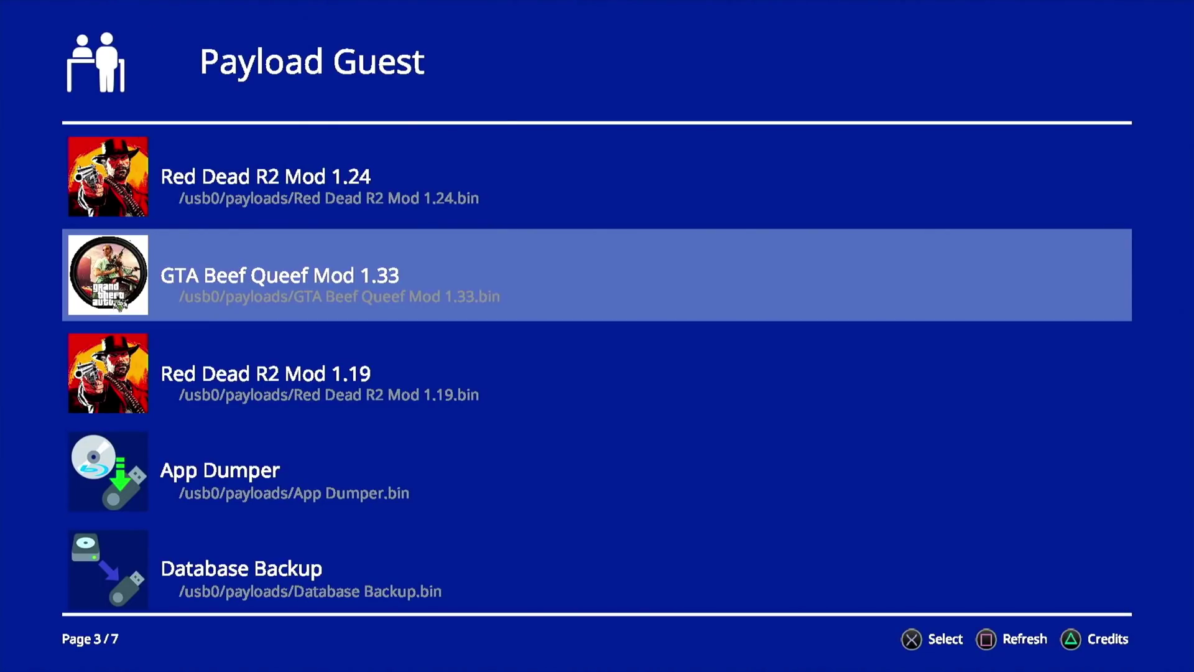
{"action": "key", "text": "Down"}
{"action": "key", "text": "Down"}
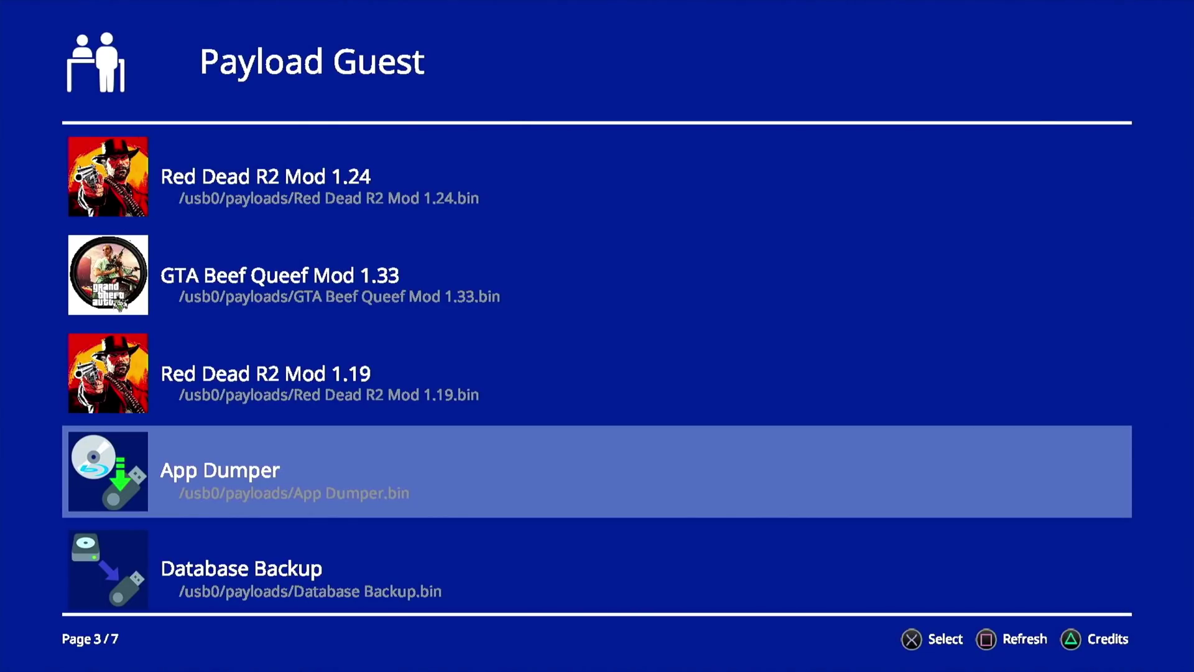
{"action": "key", "text": "Down"}
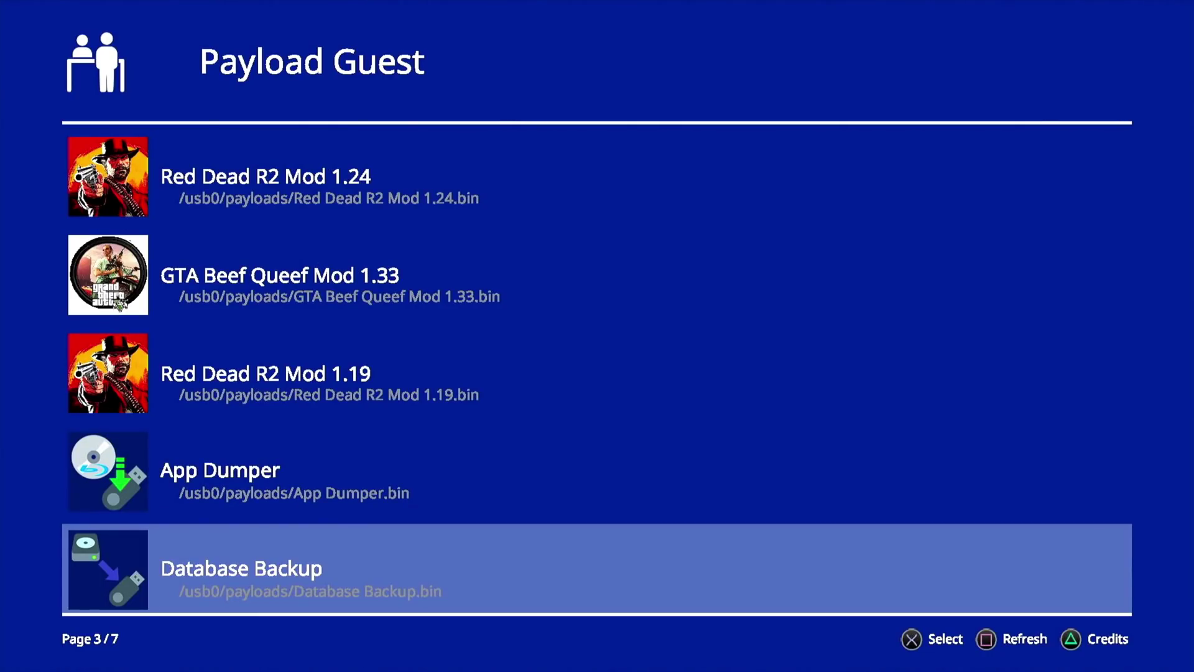
Examine the App Dumper entry and its neighbours on page 3, plus the payloads offered on page 4
{"action": "key", "text": "Up"}
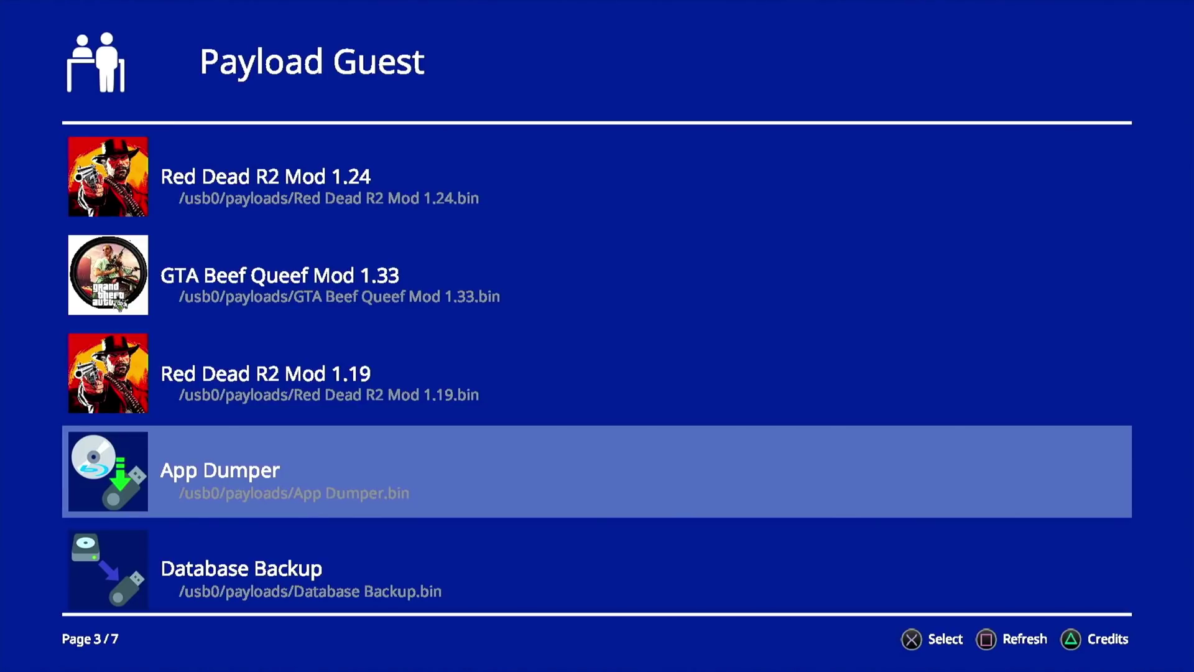
{"action": "key", "text": "Up"}
{"action": "key", "text": "Up"}
{"action": "key", "text": "Down"}
{"action": "key", "text": "Down"}
{"action": "key", "text": "Down"}
{"action": "key", "text": "Down"}
{"action": "key", "text": "Down"}
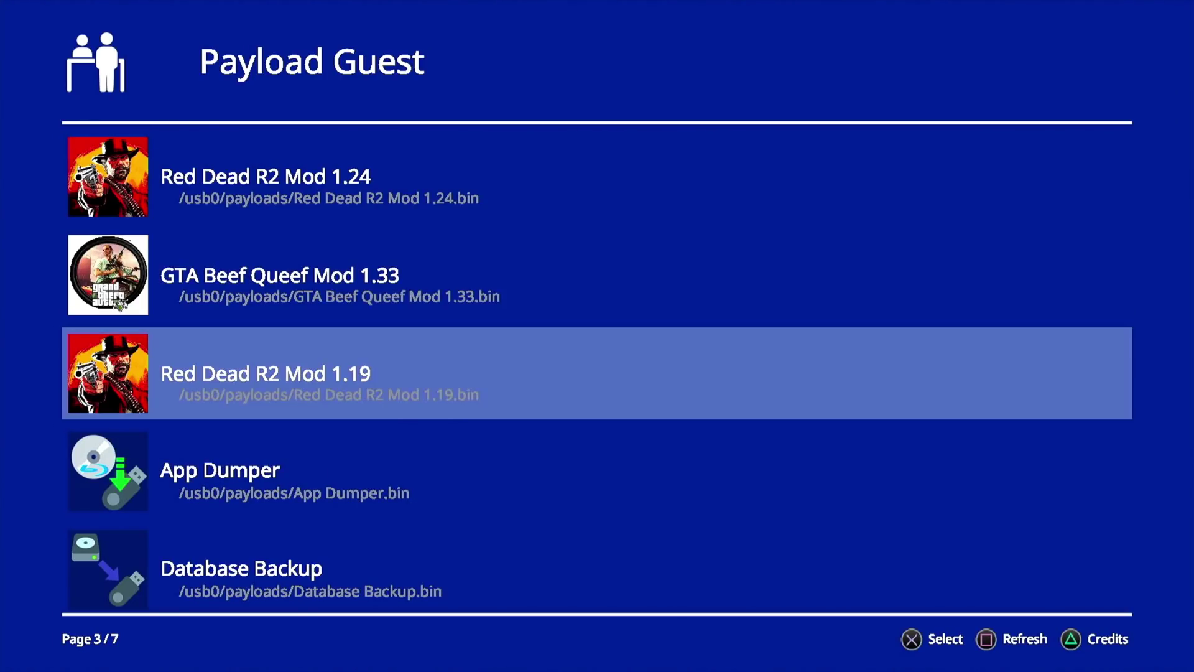
{"action": "key", "text": "Down"}
{"action": "key", "text": "Down"}
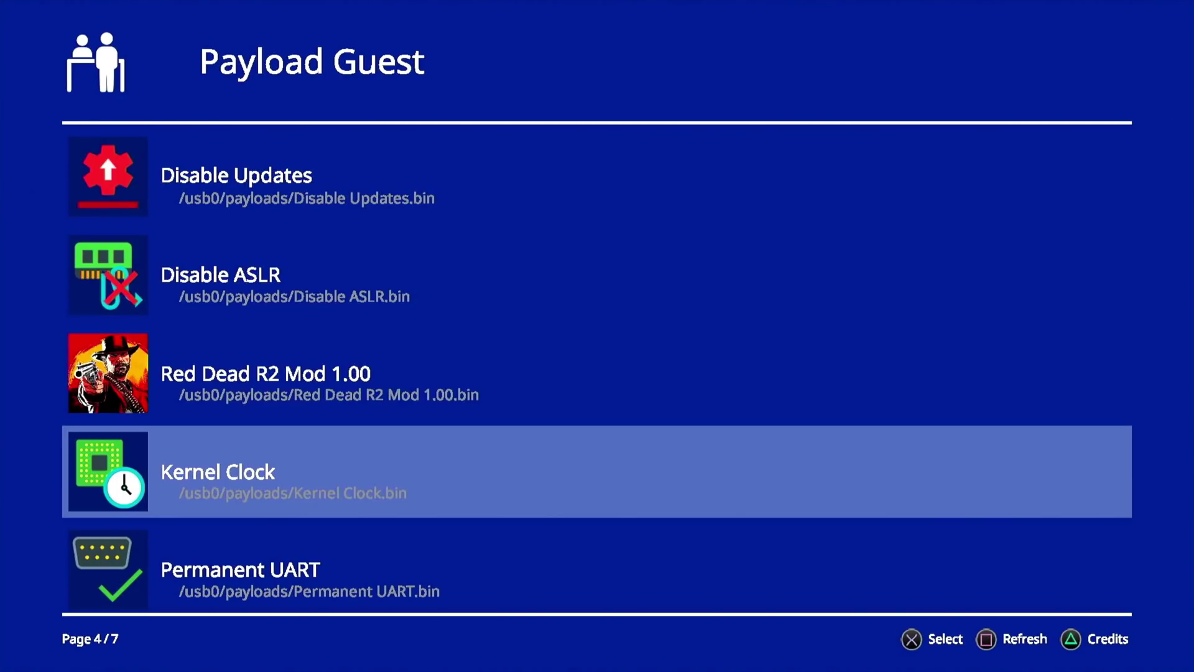
{"action": "key", "text": "Down"}
{"action": "key", "text": "Down"}
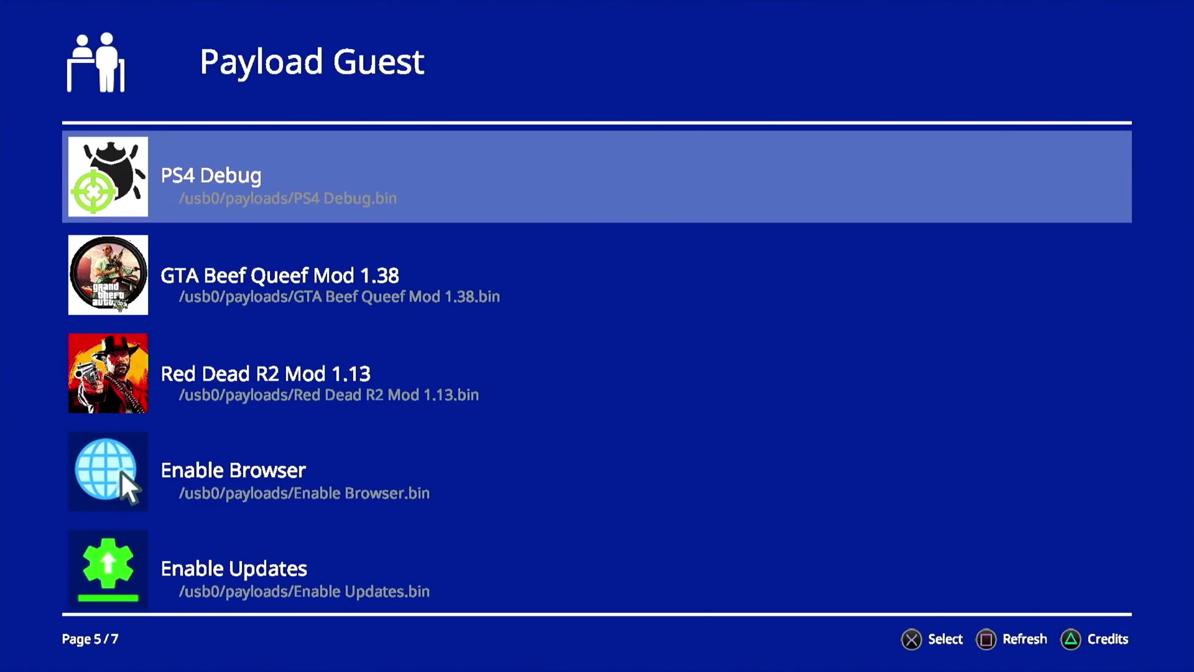
Examine the payloads on pages 5 and 6 of the list, from PS4 Debug through App2USB
{"action": "key", "text": "Down"}
{"action": "key", "text": "Down"}
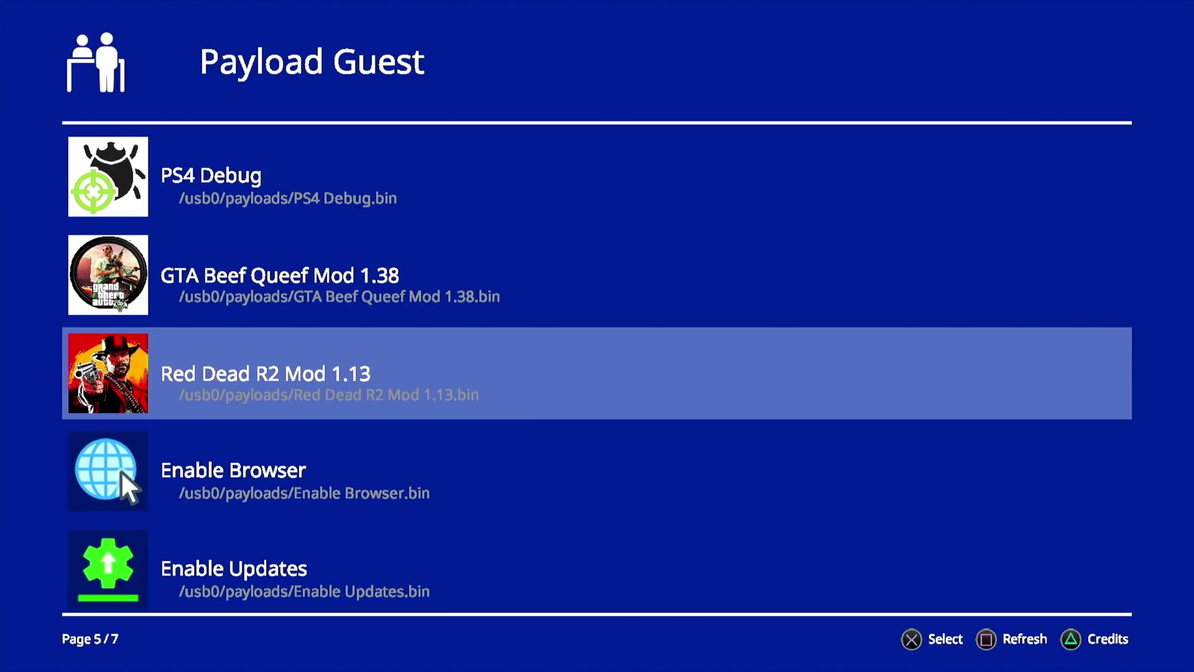
{"action": "key", "text": "Down"}
{"action": "key", "text": "Down"}
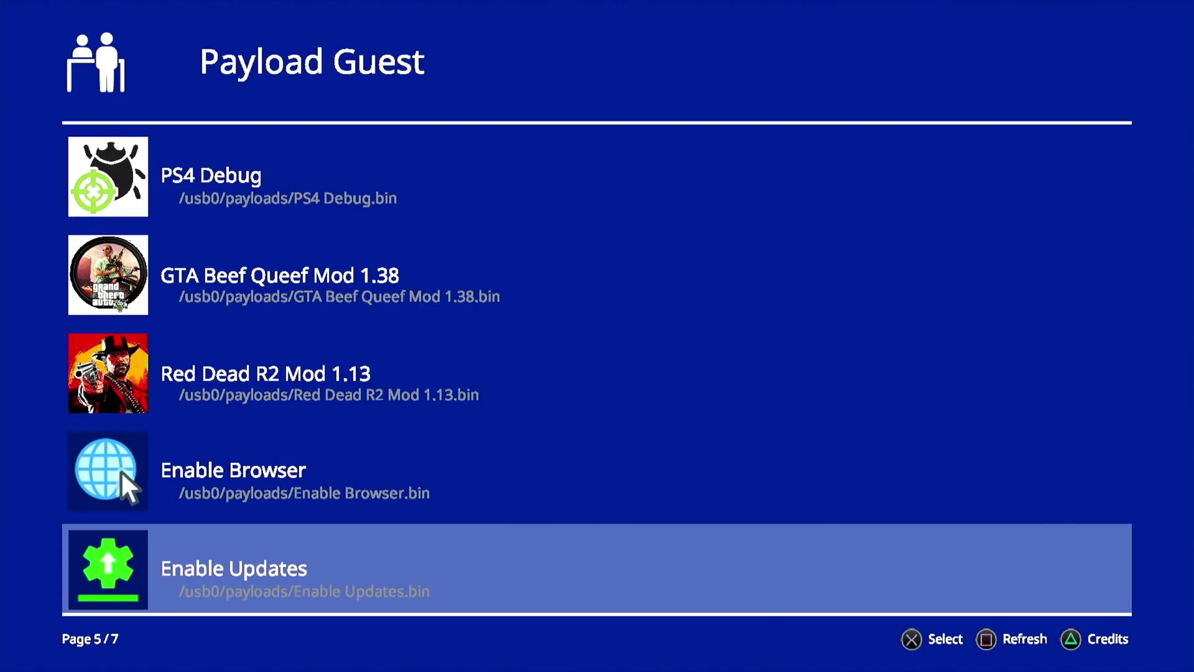
{"action": "key", "text": "Down"}
{"action": "key", "text": "Down"}
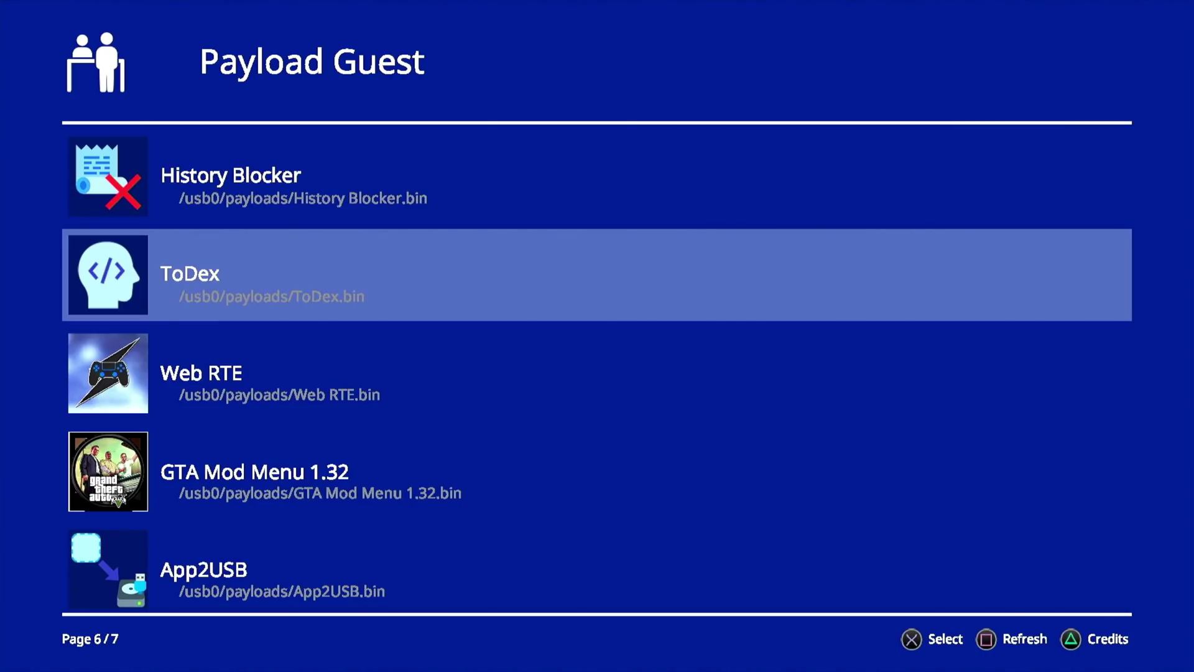
{"action": "key", "text": "Down"}
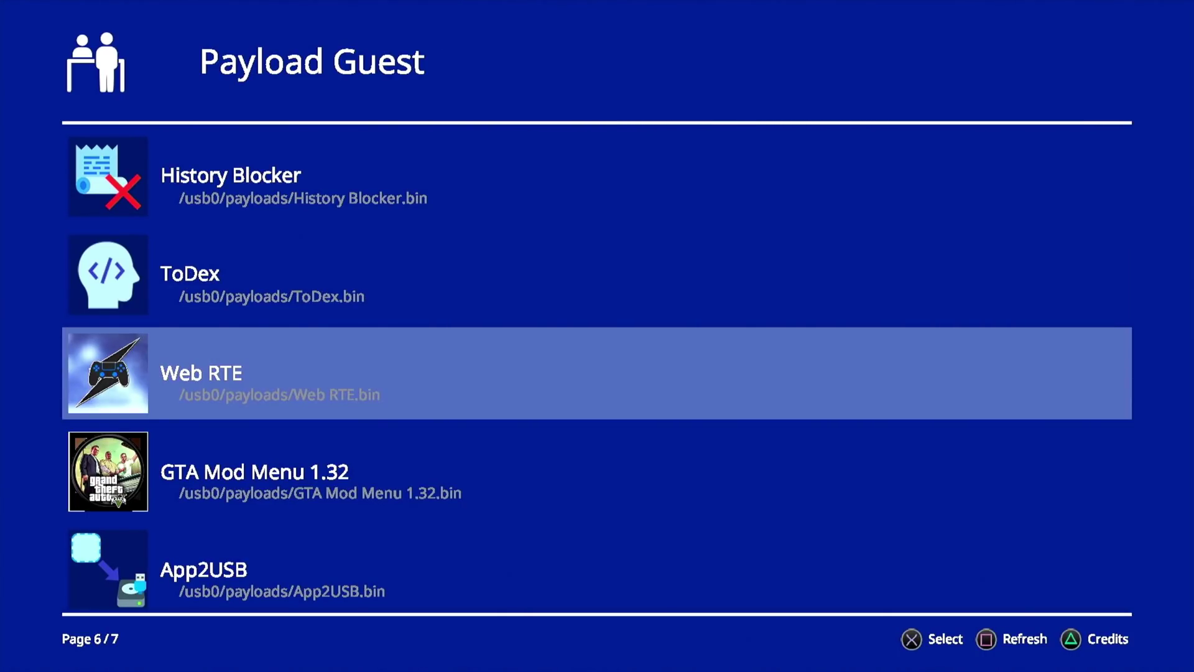
{"action": "key", "text": "Down"}
{"action": "key", "text": "Down"}
{"action": "key", "text": "Down"}
{"action": "key", "text": "Down"}
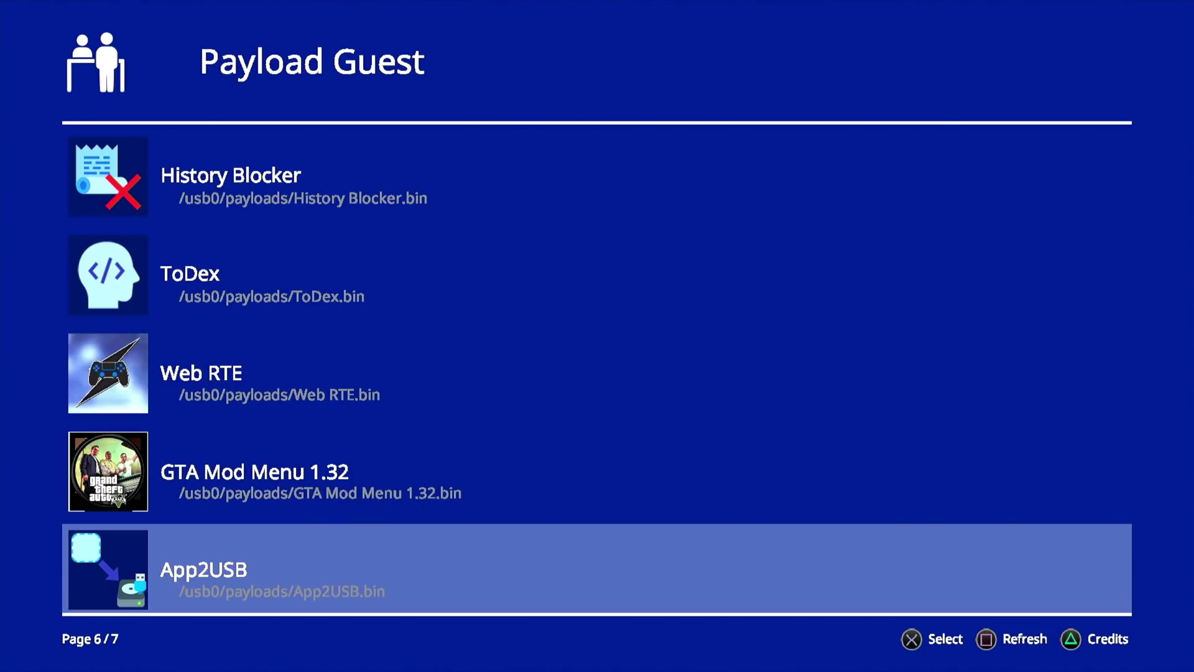
{"action": "key", "text": "Up"}
{"action": "key", "text": "Up"}
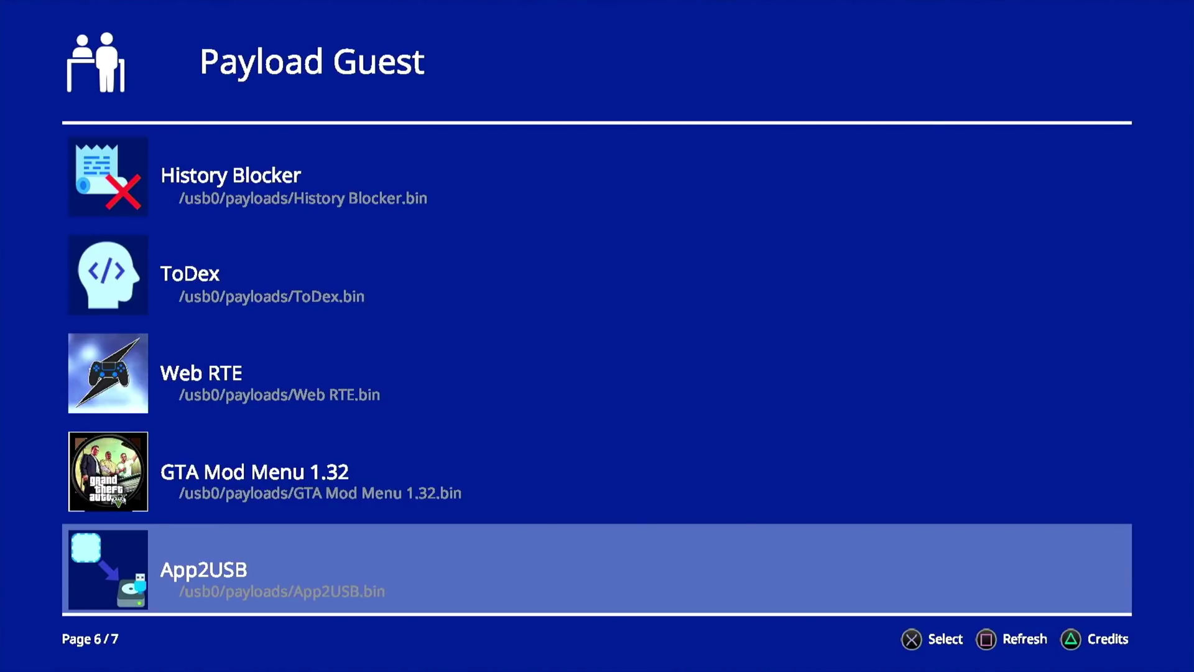